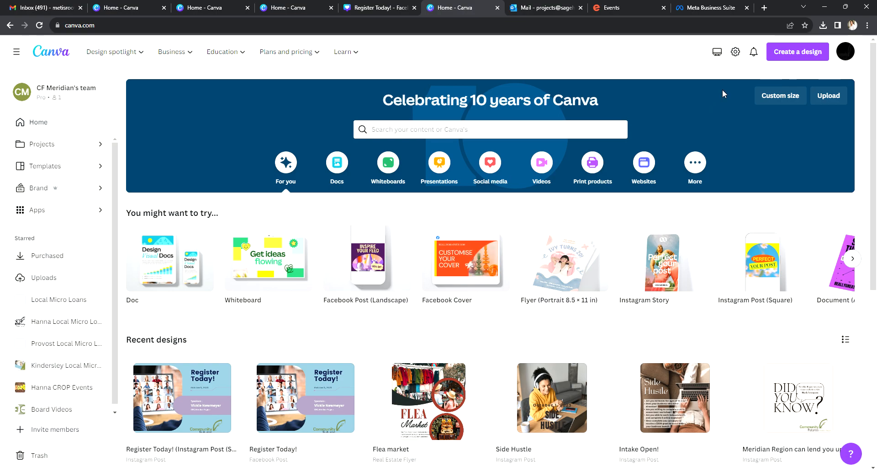
Create a new square Instagram post and search its templates for "webinar".
left_click(779, 57)
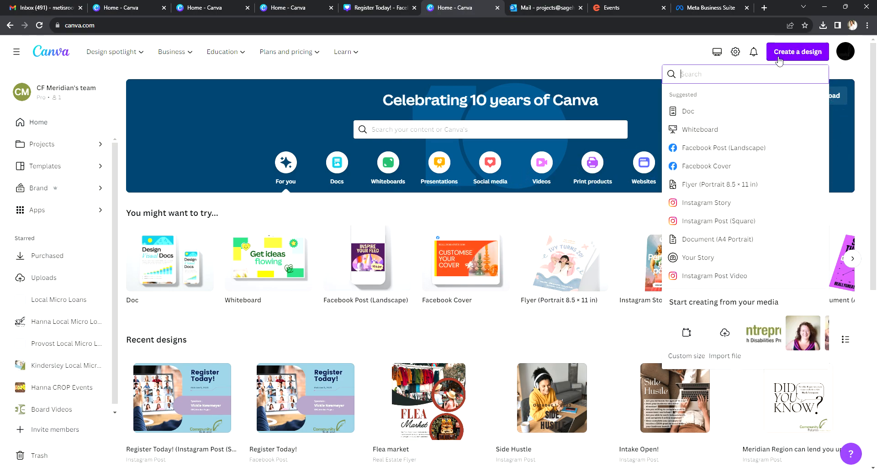
left_click(713, 224)
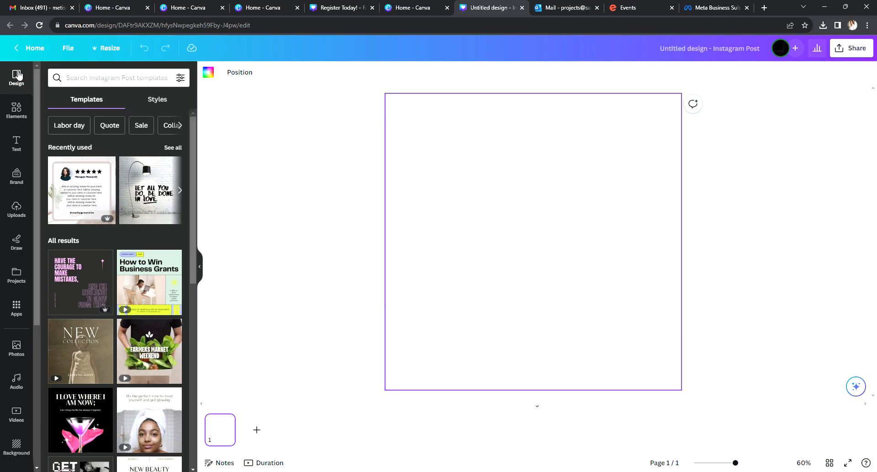
left_click(84, 79)
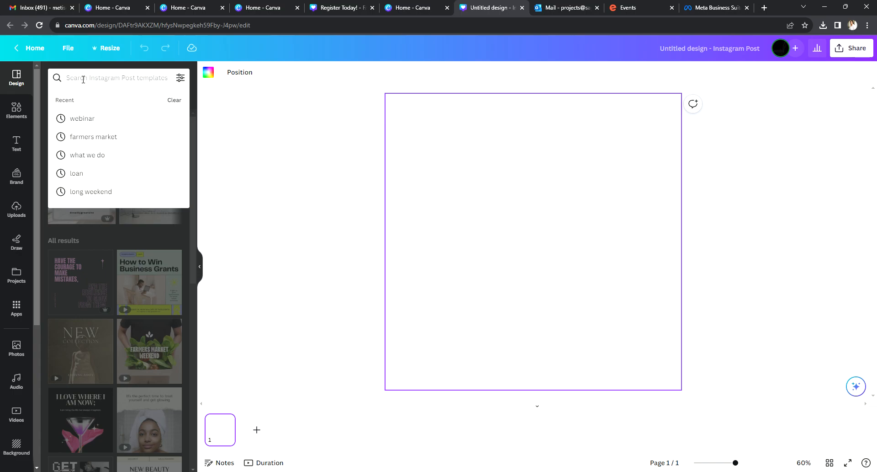
type("webinar")
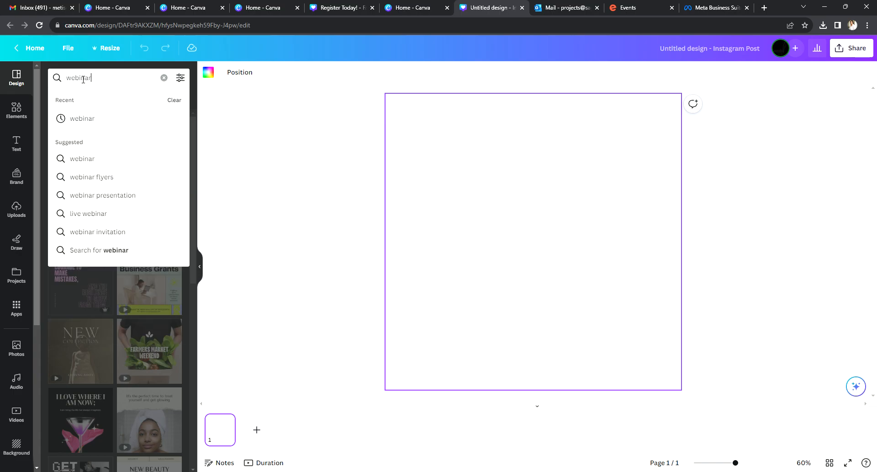
key("Return")
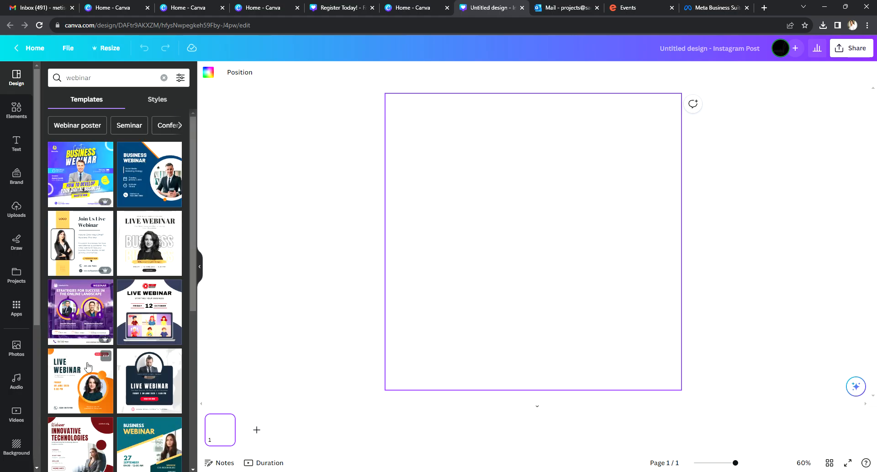
Browse the webinar templates and apply the pink "How to Create Your Brand Online" template to the page.
scroll(91, 362, "down", 7)
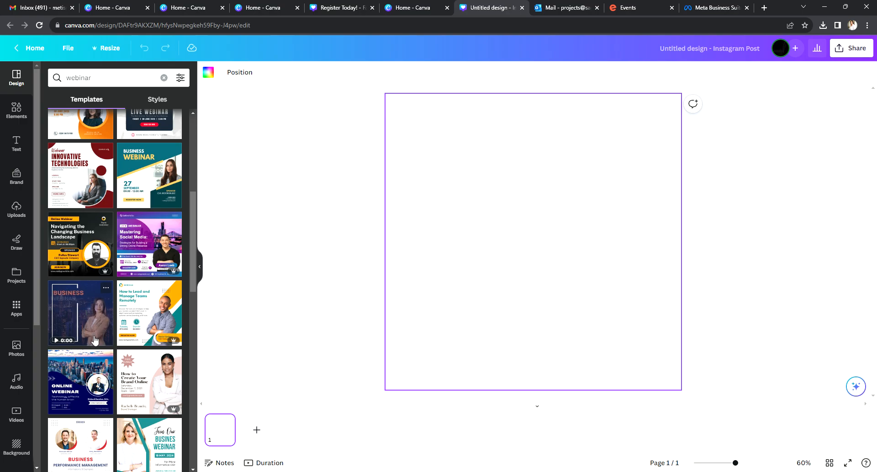
scroll(96, 338, "down", 5)
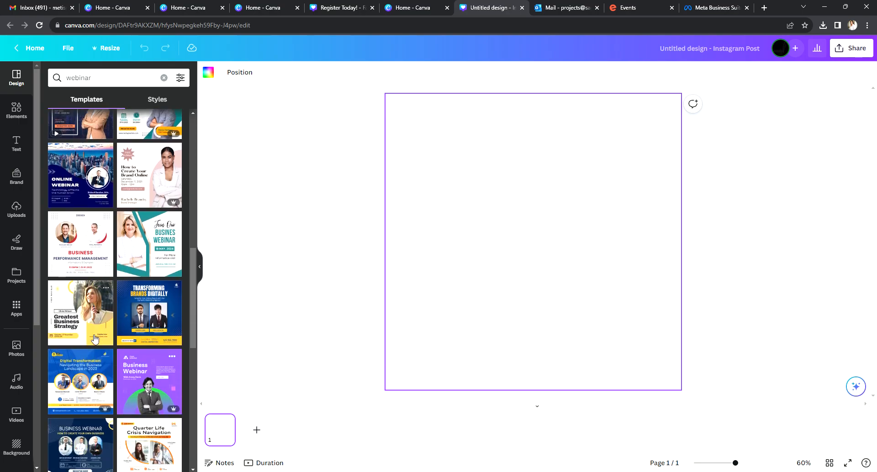
scroll(94, 338, "down", 4)
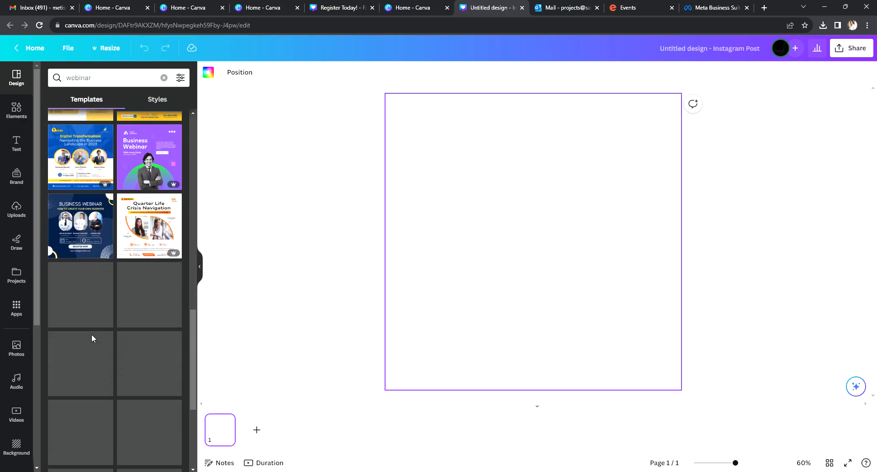
scroll(93, 338, "up", 5)
scroll(95, 336, "up", 4)
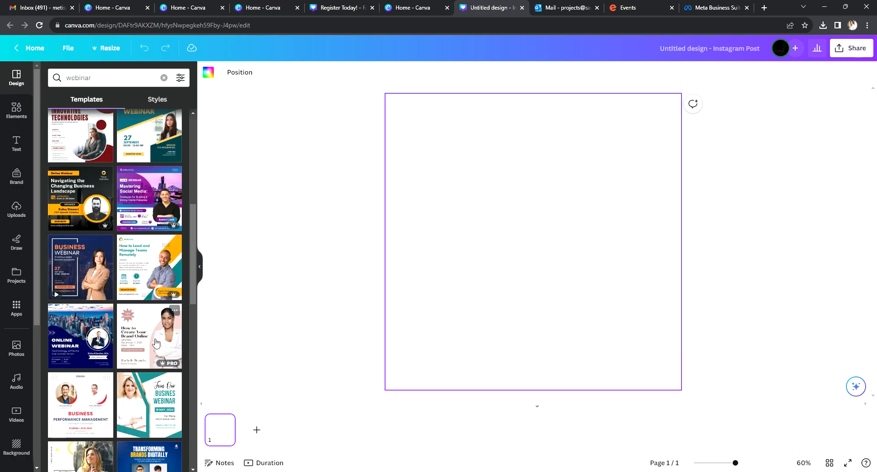
left_click(146, 325)
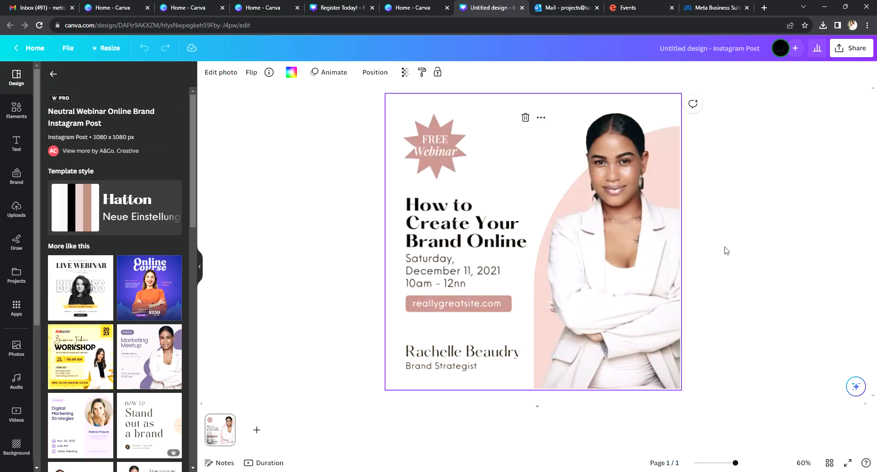
left_click(727, 250)
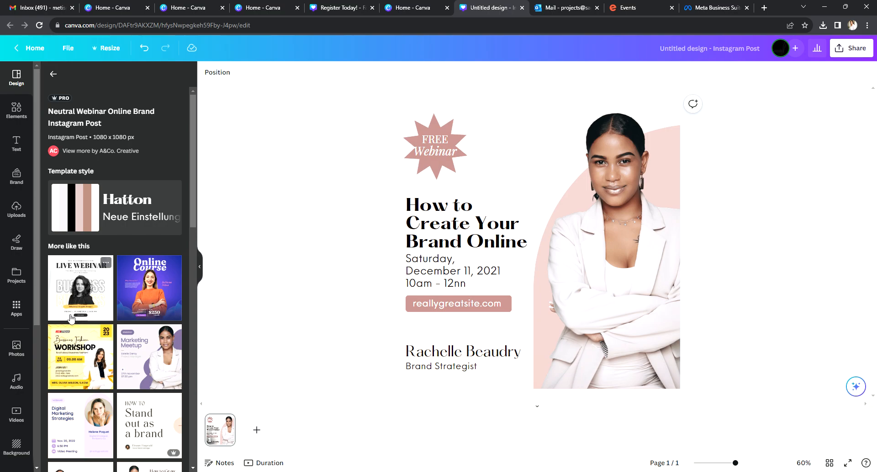
Search the photo library for "man standing".
left_click(17, 348)
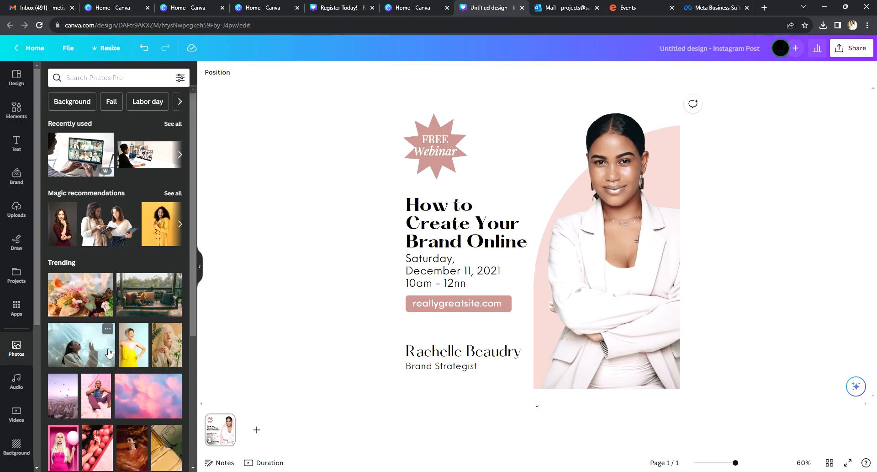
scroll(97, 321, "down", 2)
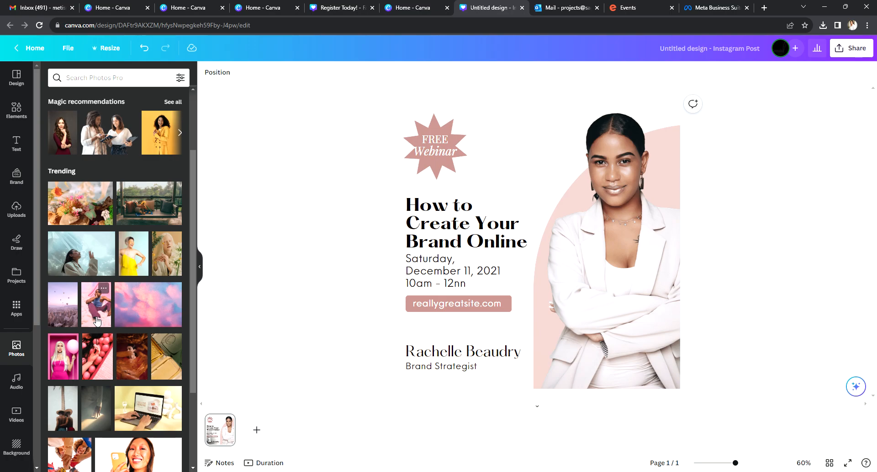
scroll(97, 321, "up", 2)
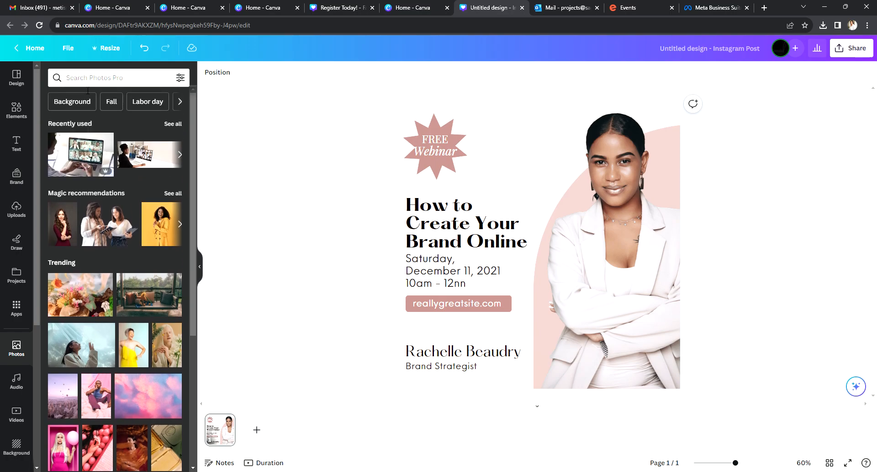
left_click(103, 78)
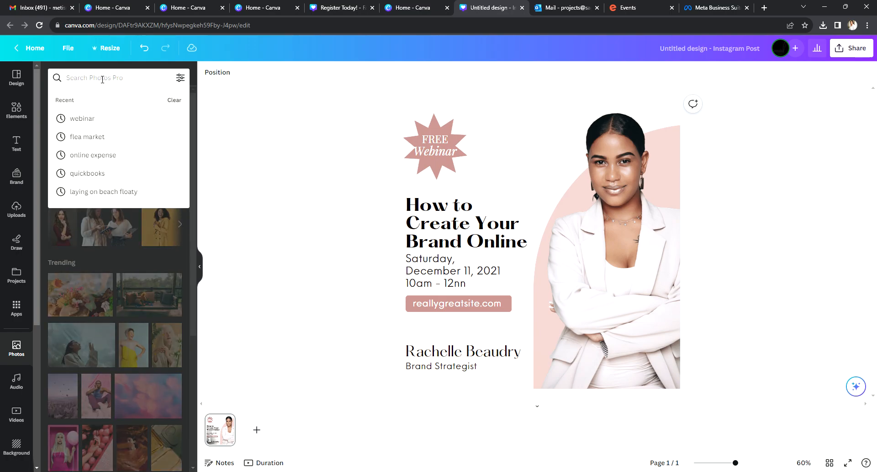
type("man")
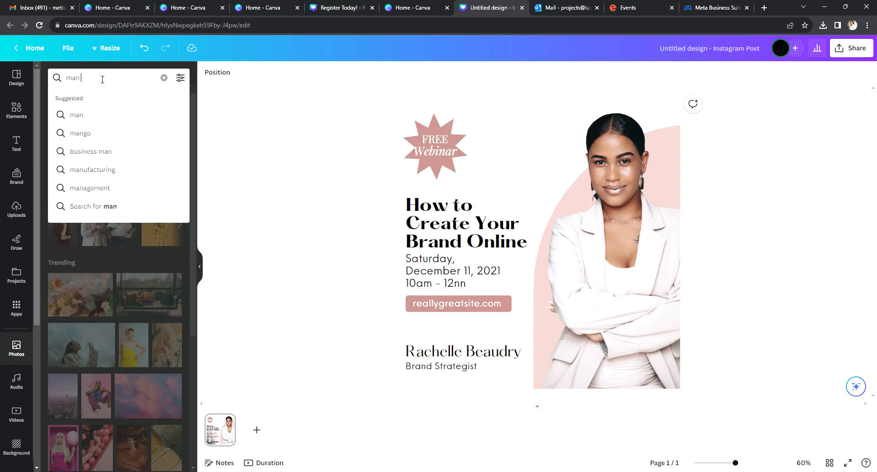
type(" standing")
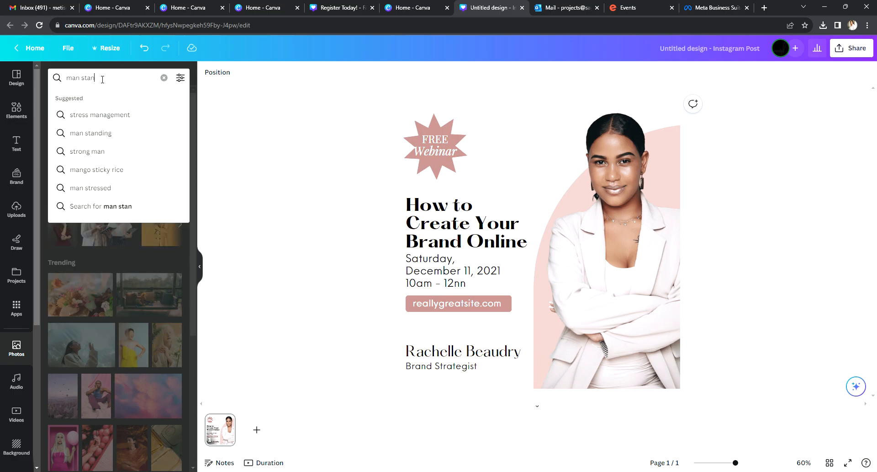
key("Return")
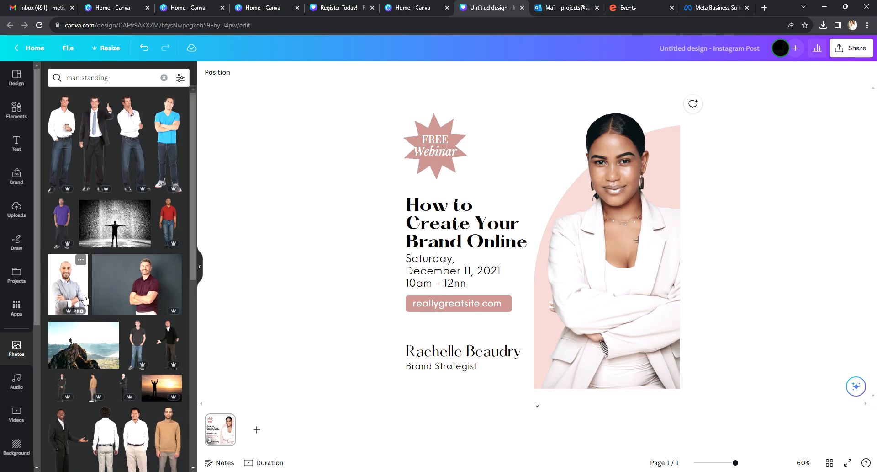
Replace the template's woman photo with the man standing on a yellow-lined road, and delete that photo from the page.
scroll(85, 299, "down", 5)
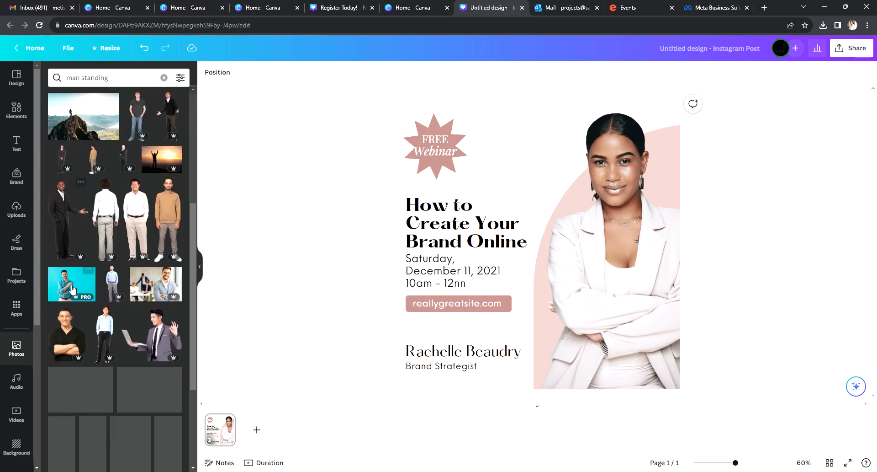
scroll(73, 288, "down", 2)
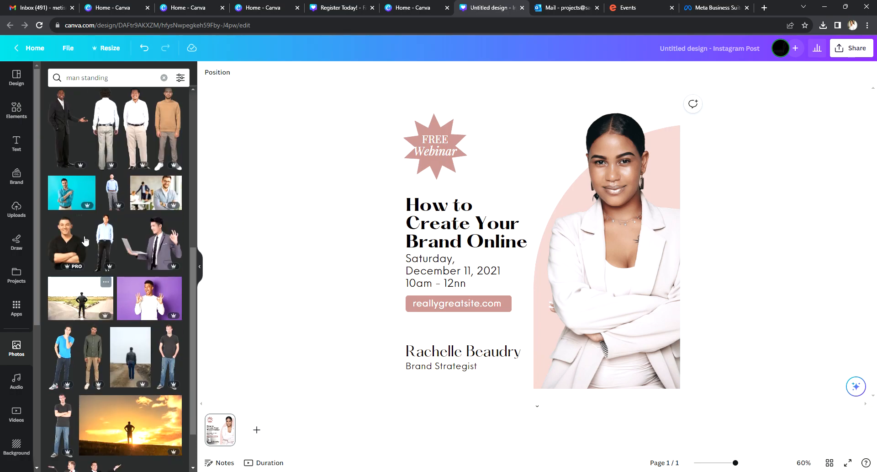
scroll(102, 270, "down", 6)
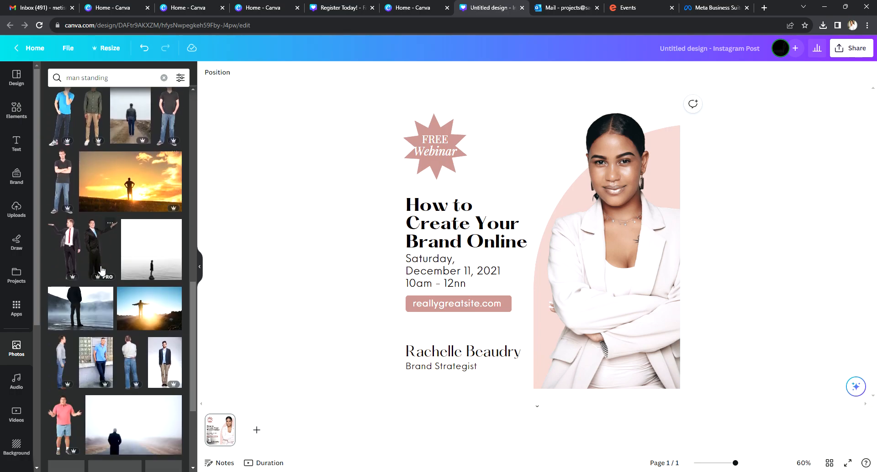
scroll(101, 270, "down", 3)
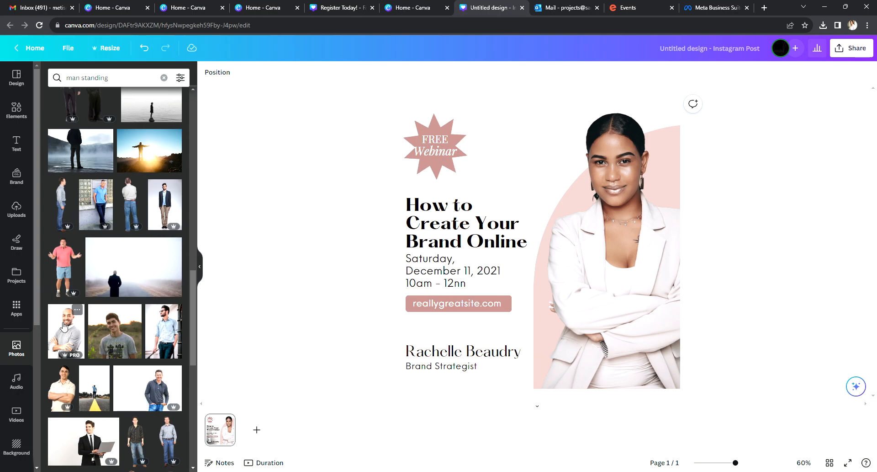
left_click_drag(100, 388, 602, 207)
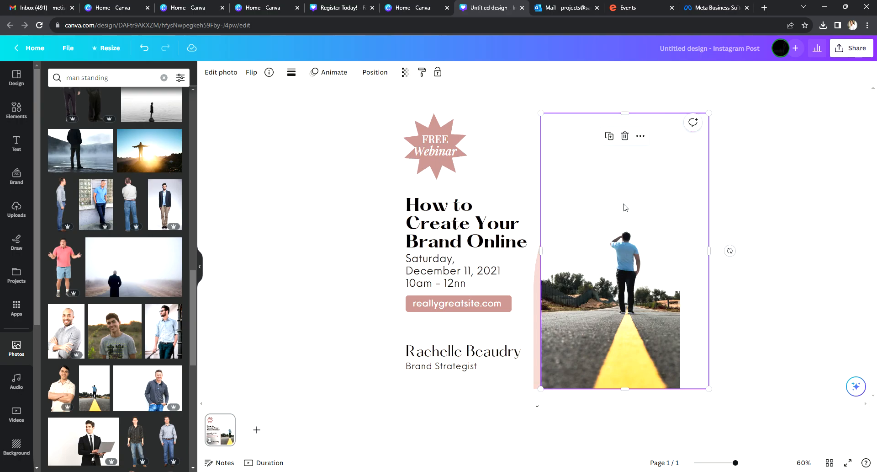
key("Delete")
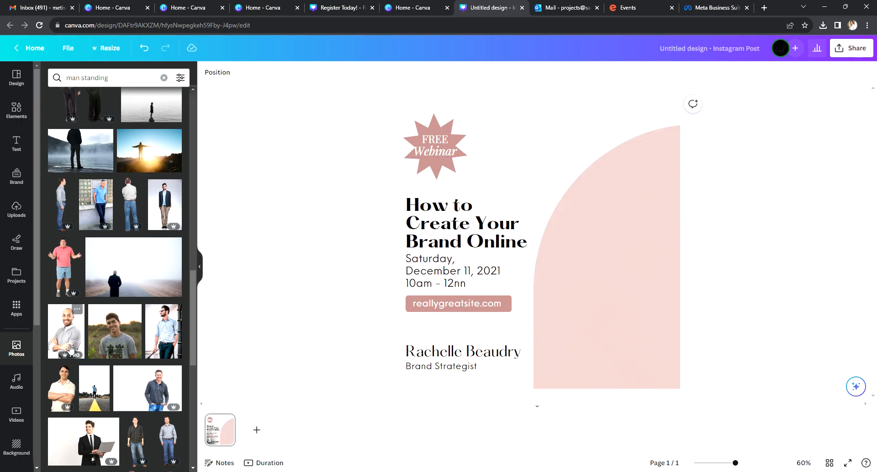
Place the photo of the man in sunglasses and light blue shirt over the pink shape, about 576 × 864 px.
scroll(137, 347, "down", 3)
scroll(104, 296, "down", 2)
scroll(103, 296, "down", 1)
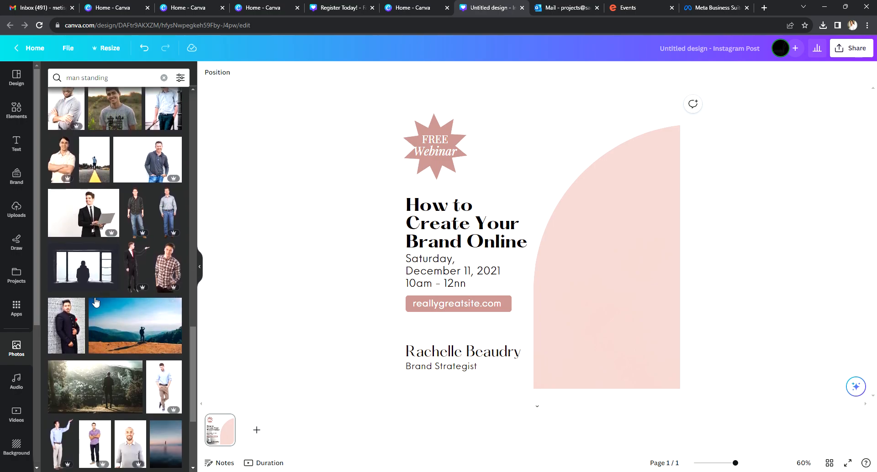
scroll(126, 373, "up", 5)
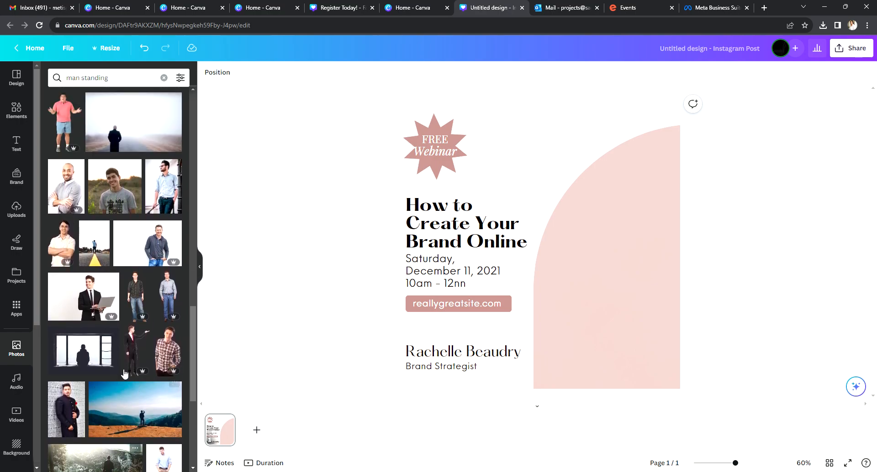
scroll(121, 373, "down", 1)
left_click_drag(163, 284, 545, 189)
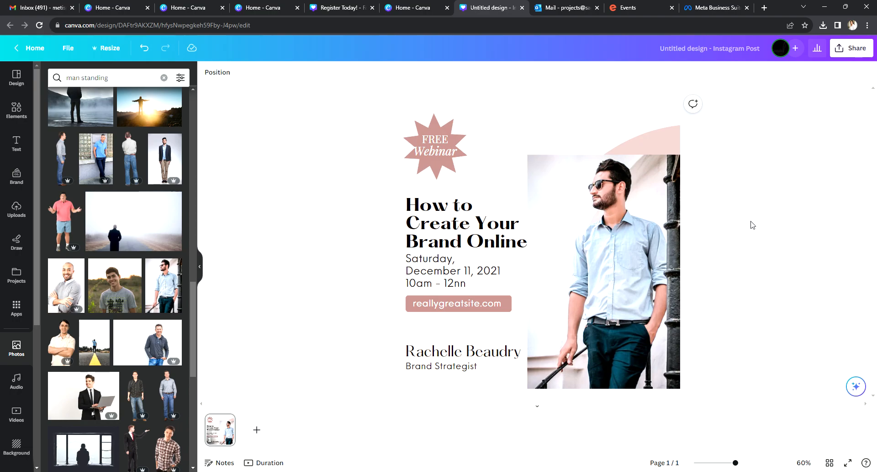
Send the man's photo backward so it sits behind the translucent pink shape.
left_click(613, 247)
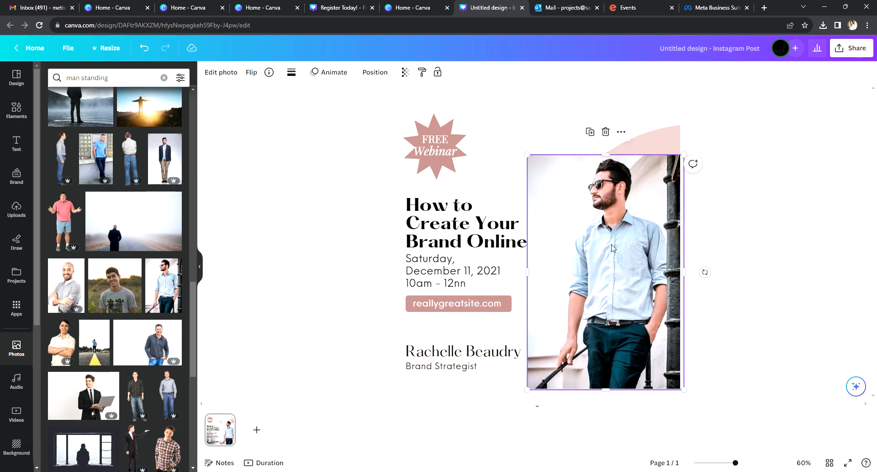
left_click(763, 240)
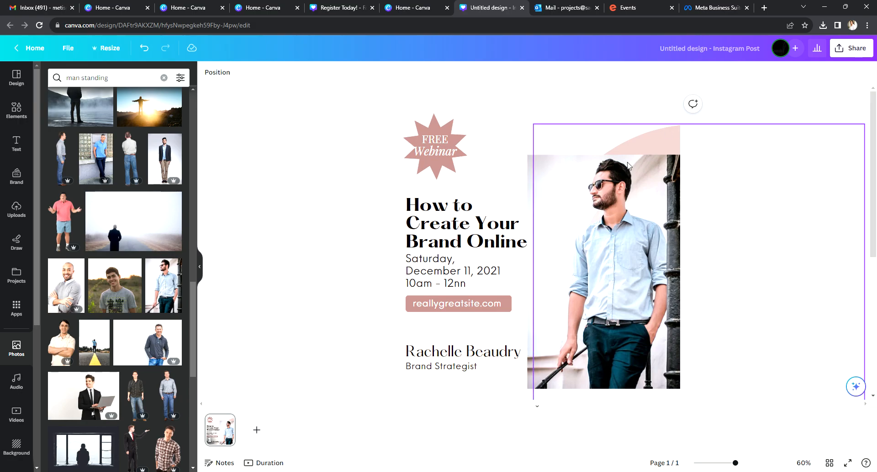
left_click(604, 220)
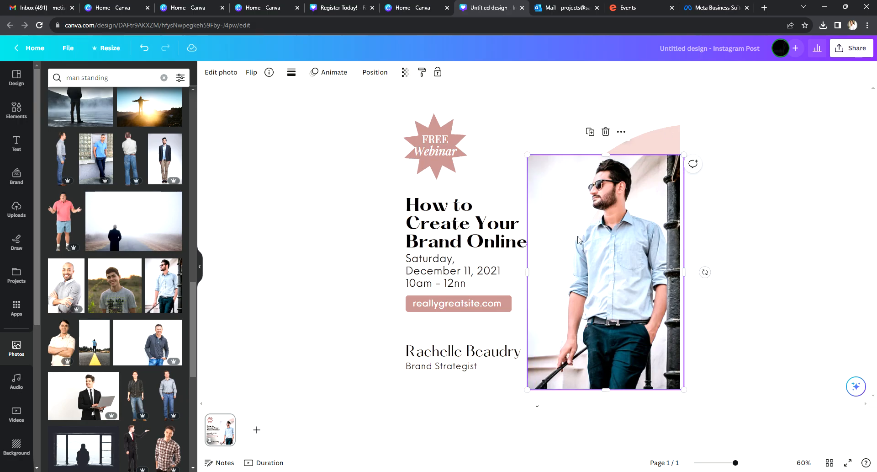
left_click(374, 73)
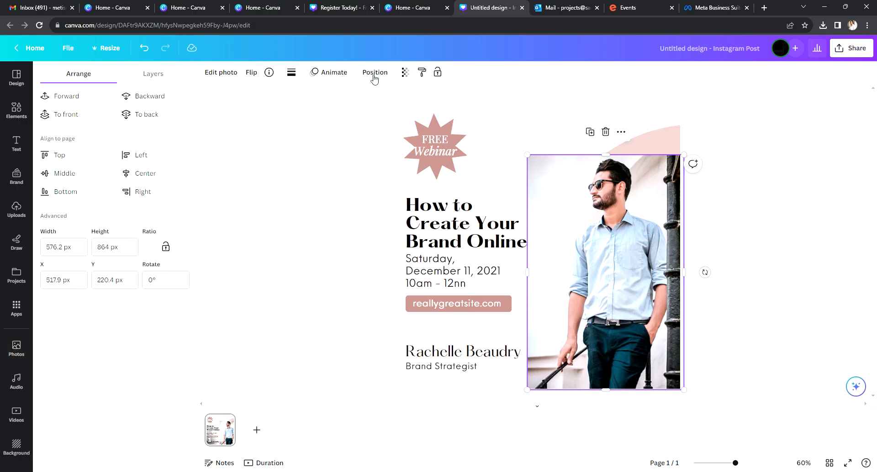
left_click(149, 97)
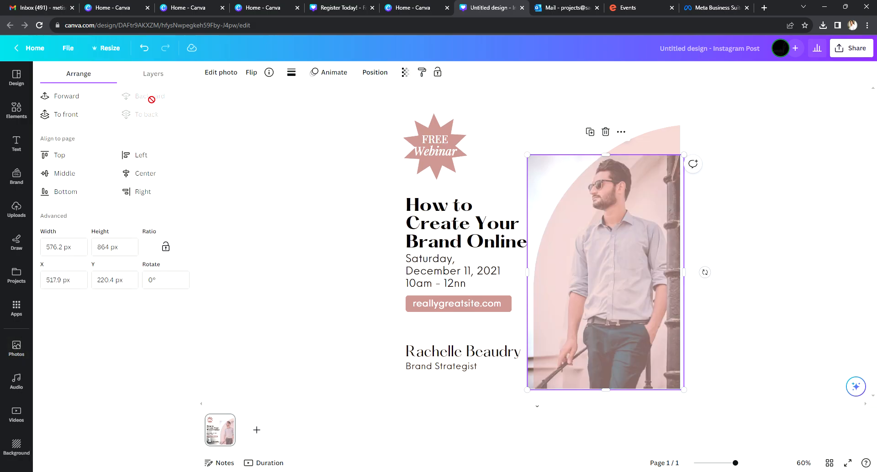
left_click(758, 188)
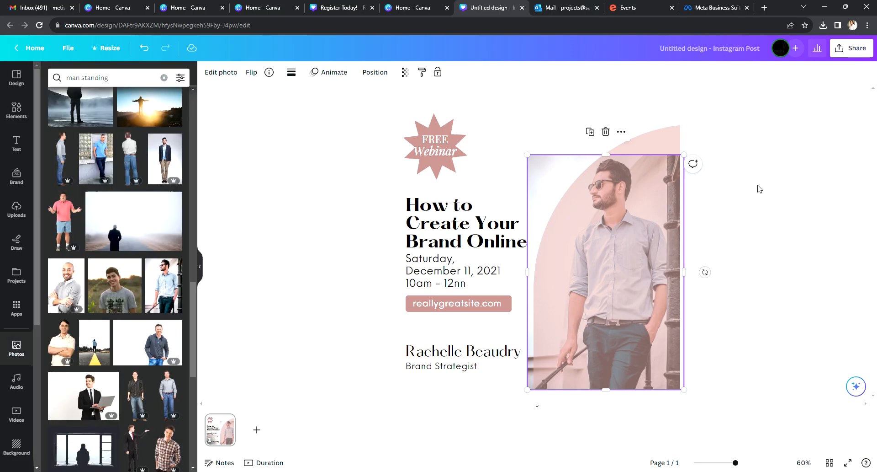
Bring the man's photo in front of the pink shape and send it back behind it.
left_click(607, 121)
left_click(776, 159)
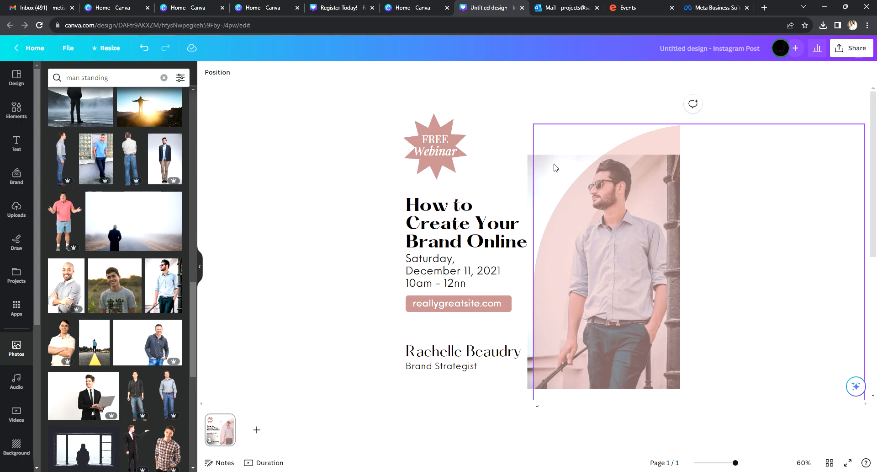
left_click(534, 194)
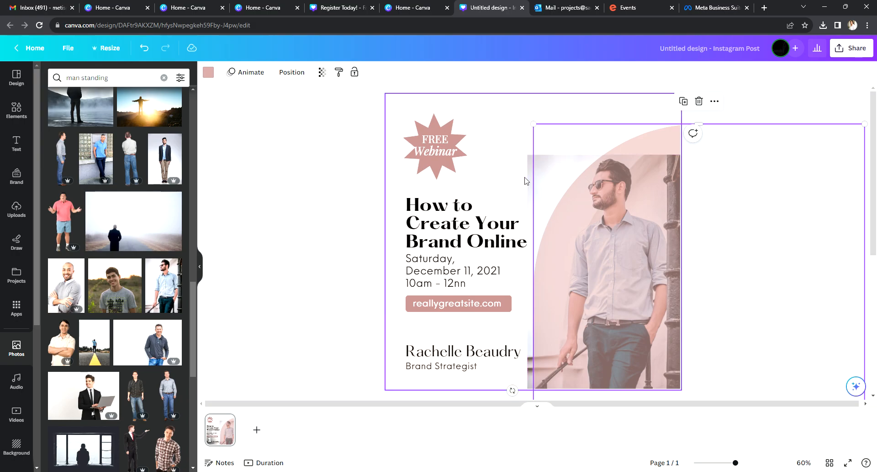
left_click(532, 177)
left_click(388, 75)
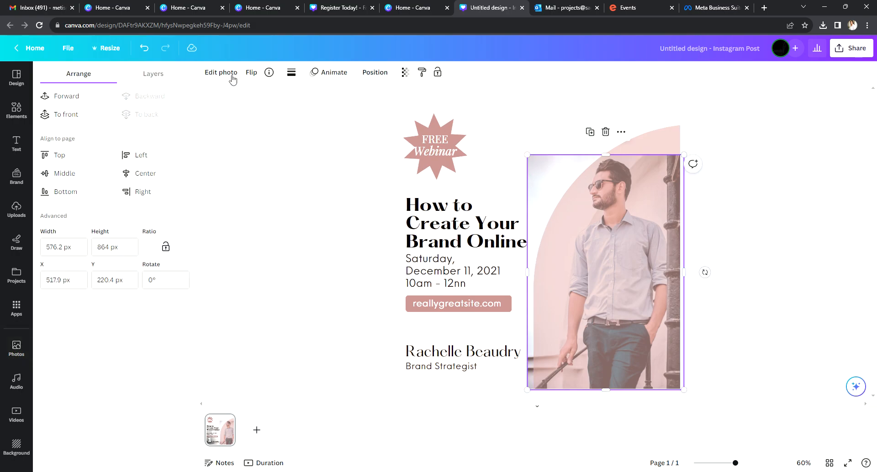
left_click(68, 96)
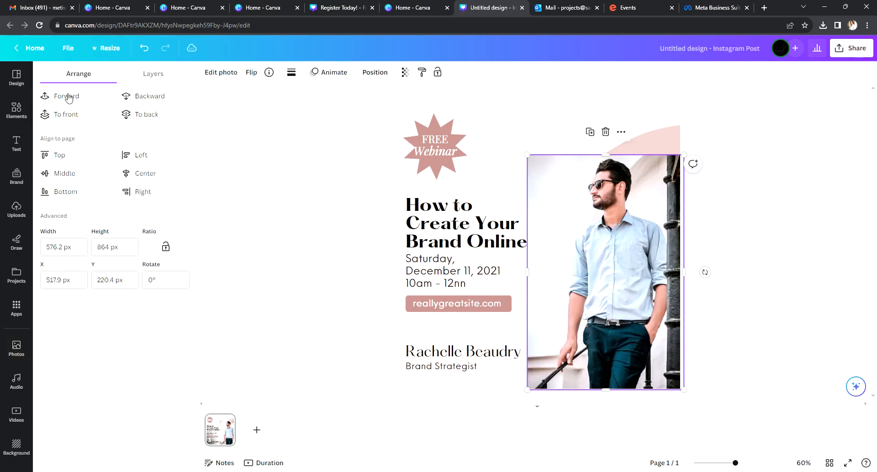
left_click(145, 96)
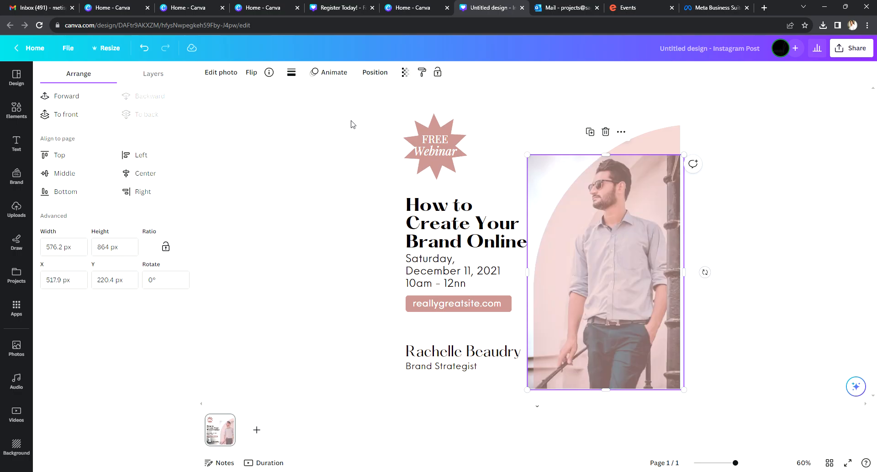
left_click(745, 221)
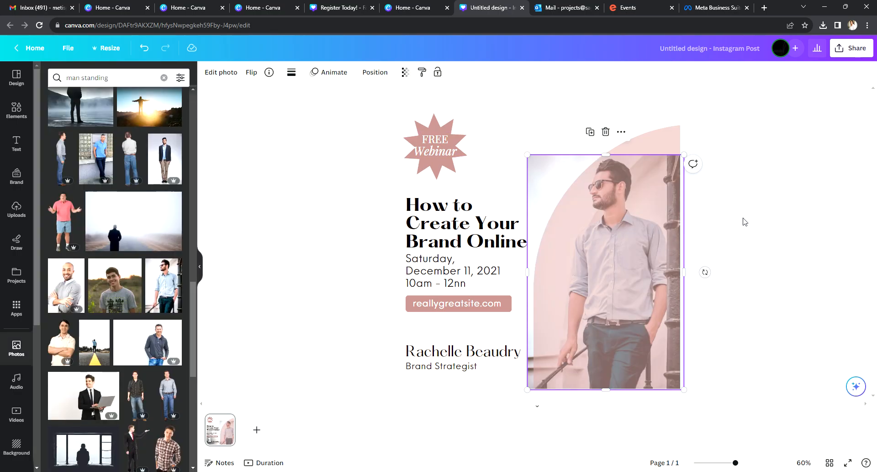
Shrink the man's photo to about 528 × 792 px and shift the pink shape slightly to the left.
left_click(562, 169)
left_click_drag(528, 154, 554, 173)
left_click(737, 190)
left_click(567, 272)
left_click_drag(566, 272, 566, 274)
left_click(757, 246)
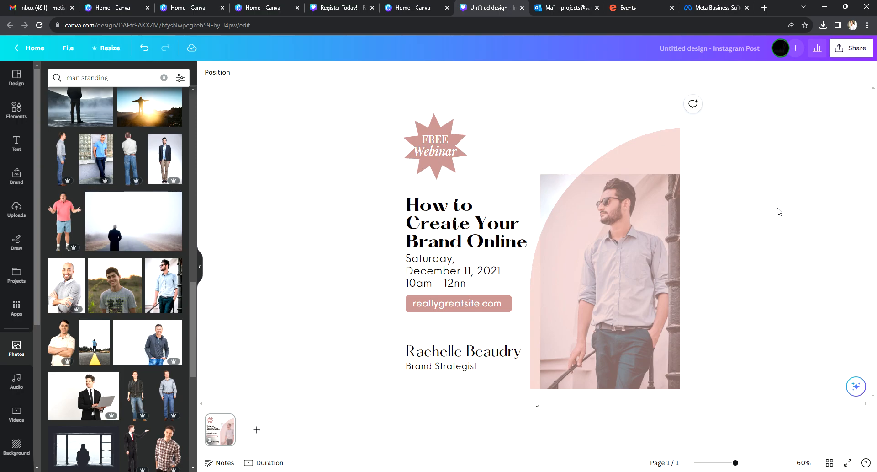
Shrink the pink shape to about 1,076 × 1,729 px to uncover more of the man's photo.
left_click(552, 185)
left_click(500, 138)
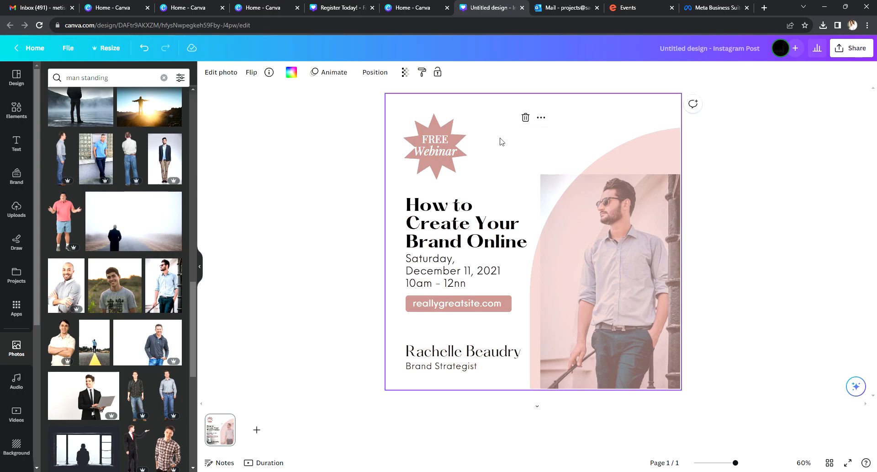
left_click(545, 170)
left_click_drag(531, 127, 591, 182)
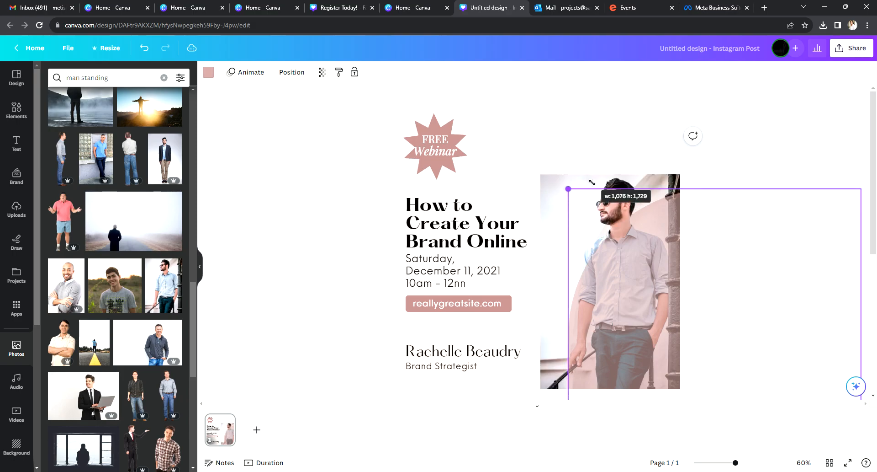
Remove the background from the man's photo with BG Remover.
left_click(568, 183)
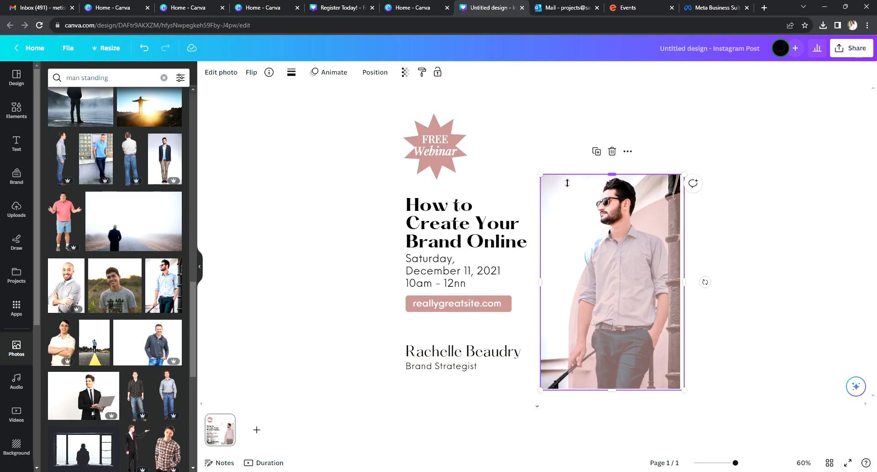
left_click(374, 73)
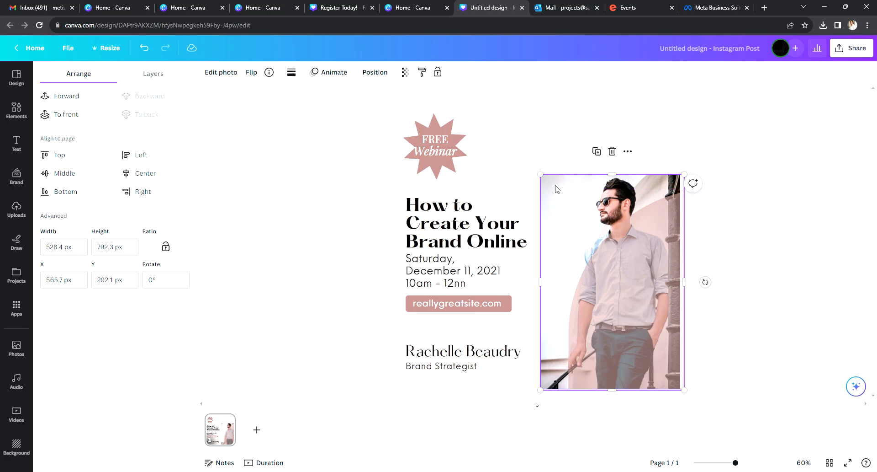
left_click(218, 76)
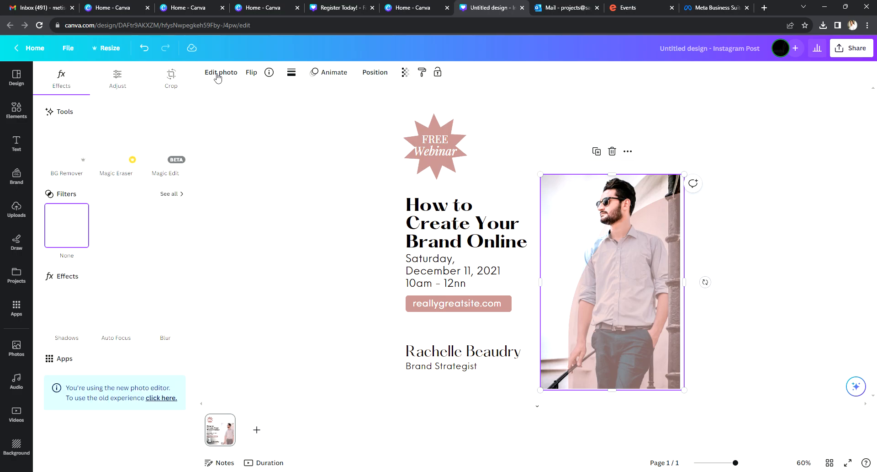
left_click(59, 144)
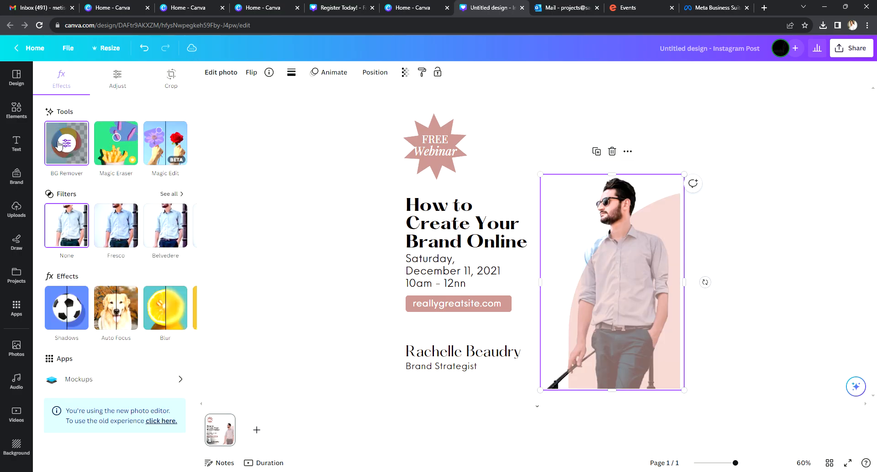
left_click(744, 159)
Enlarge the pink shape up and to the left so it extends well above the man's head.
left_click(668, 215)
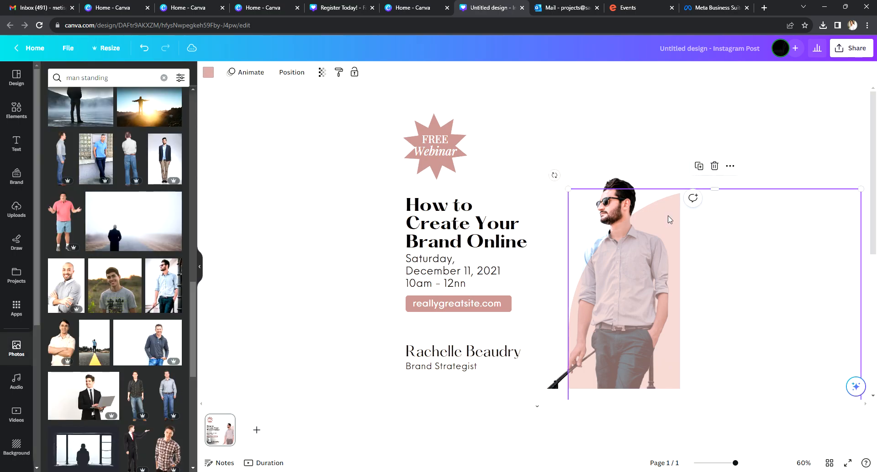
left_click_drag(572, 195, 526, 121)
left_click(827, 99)
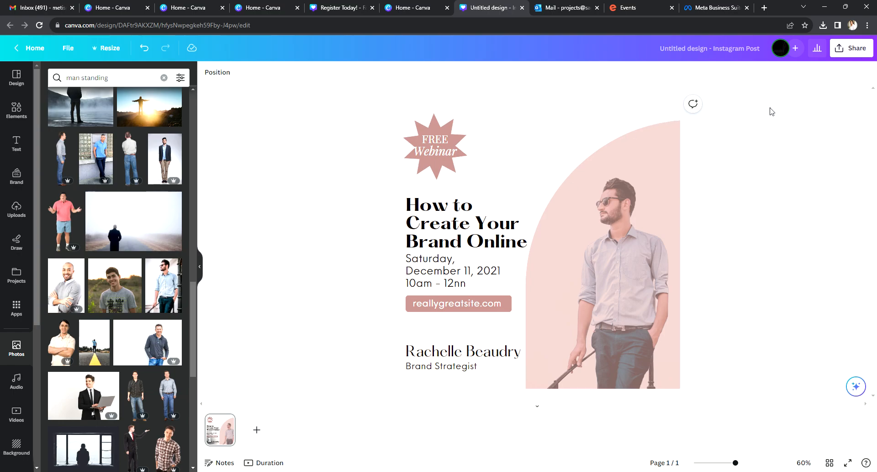
Recolor the translucent pink arch shape with the light blue from the Meridian traditional brand colours.
left_click(641, 153)
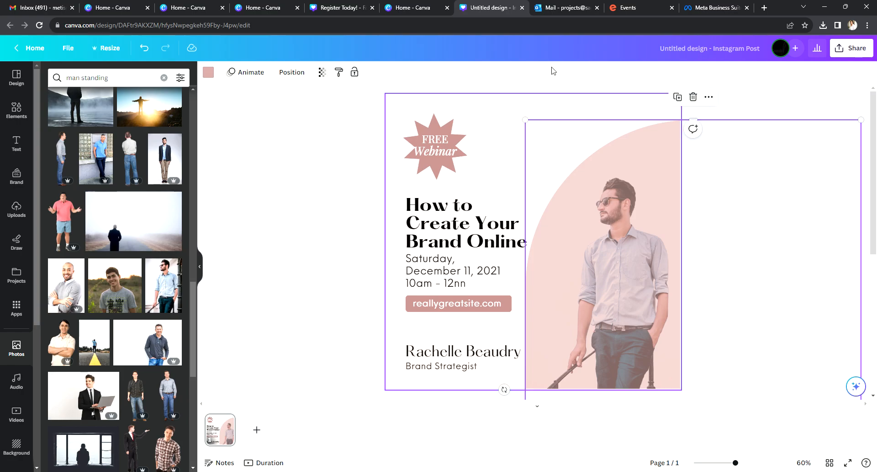
left_click(208, 73)
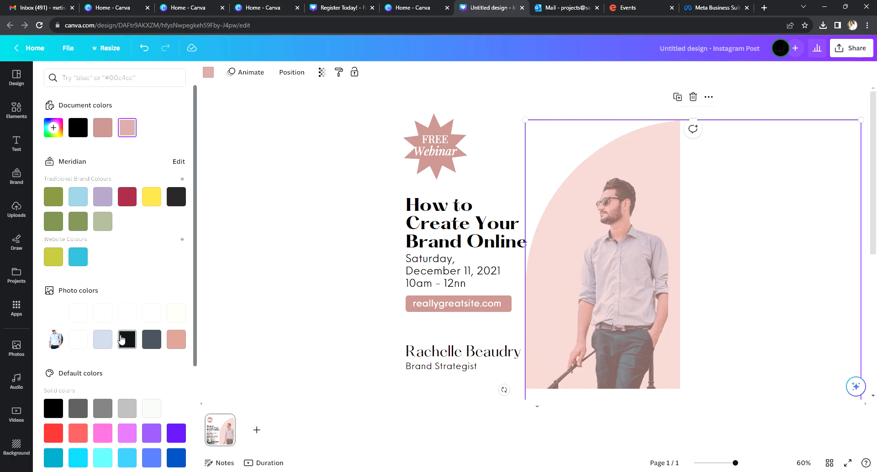
scroll(121, 338, "down", 3)
scroll(114, 345, "up", 3)
left_click(78, 197)
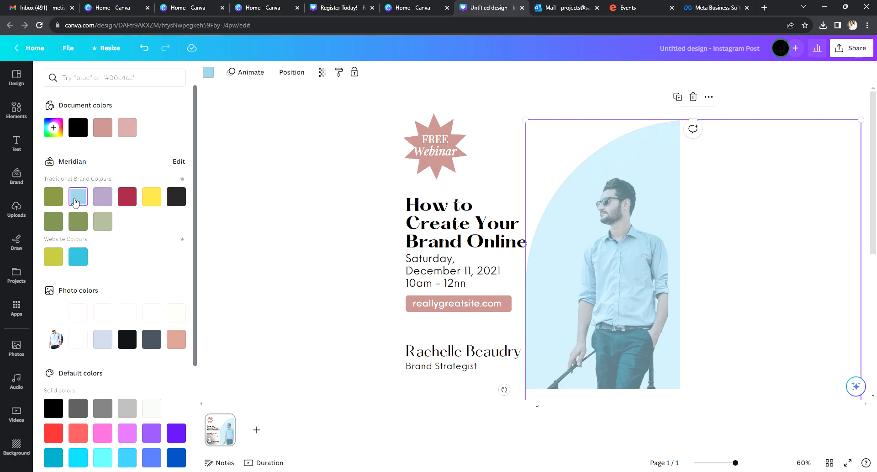
key("Escape")
left_click(741, 112)
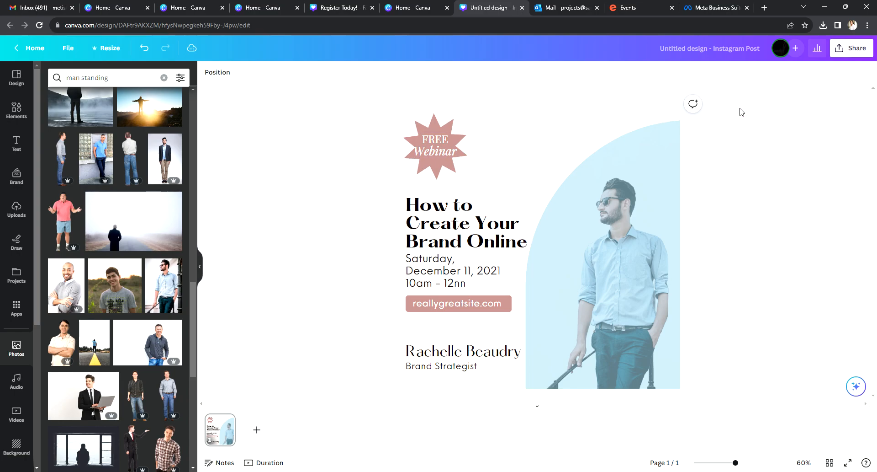
Change both pink colors of the "FREE Webinar" starburst to the light blue brand colour.
left_click(448, 130)
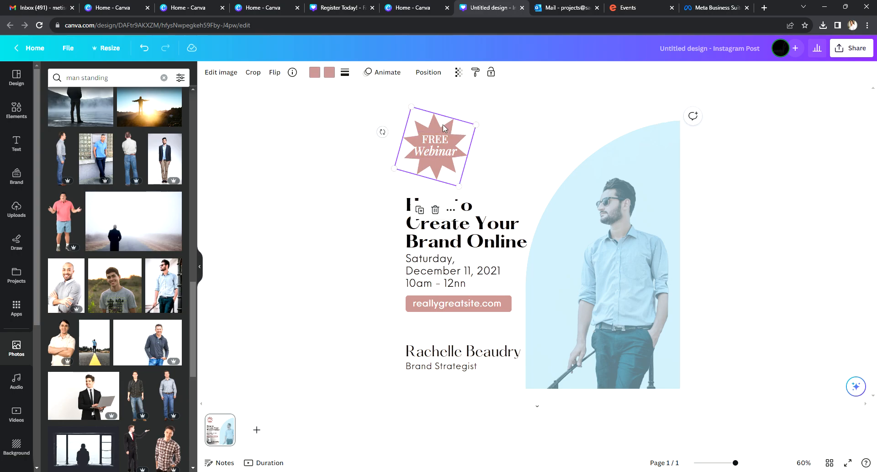
left_click(318, 70)
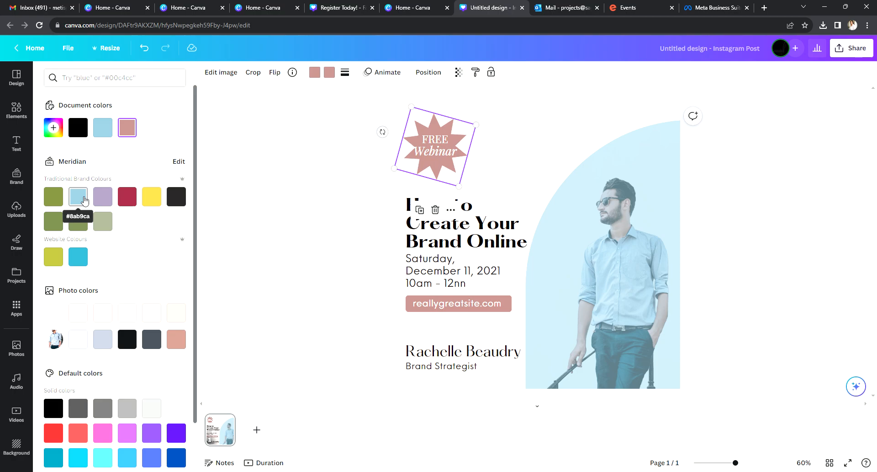
left_click(84, 198)
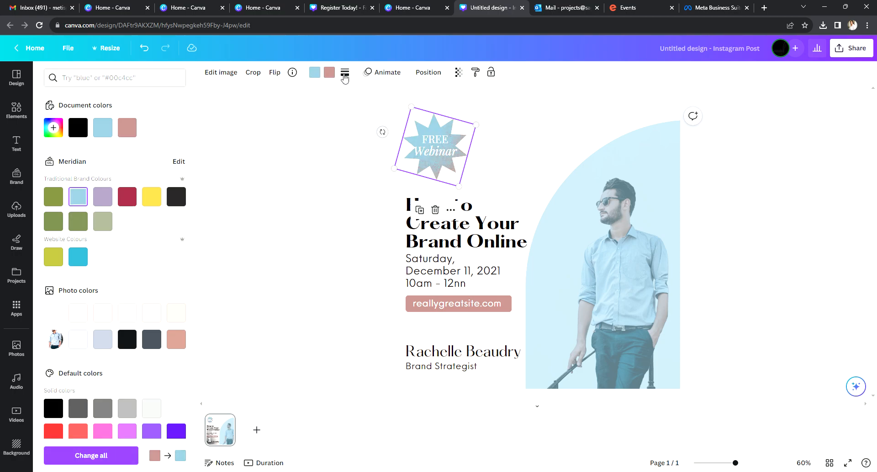
left_click(337, 73)
left_click(103, 128)
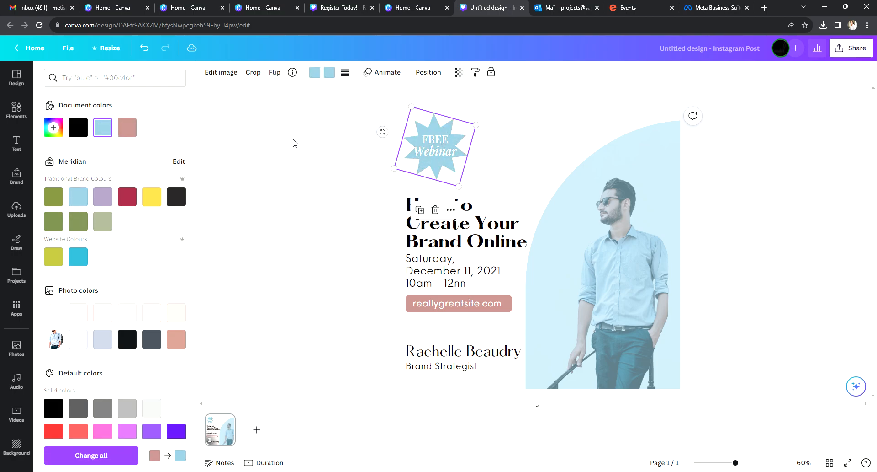
Apply the pink-to-light-blue color change to all remaining matching elements in the design.
left_click(131, 456)
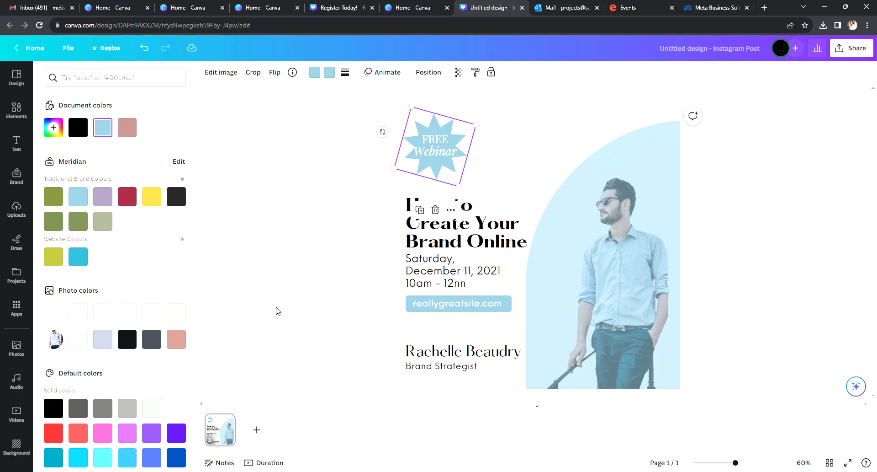
left_click(423, 163)
left_click(769, 170)
left_click(597, 102)
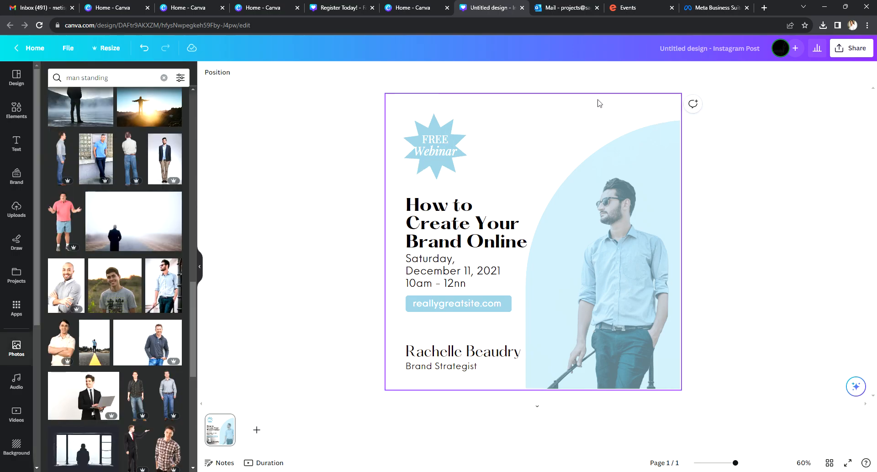
left_click(263, 253)
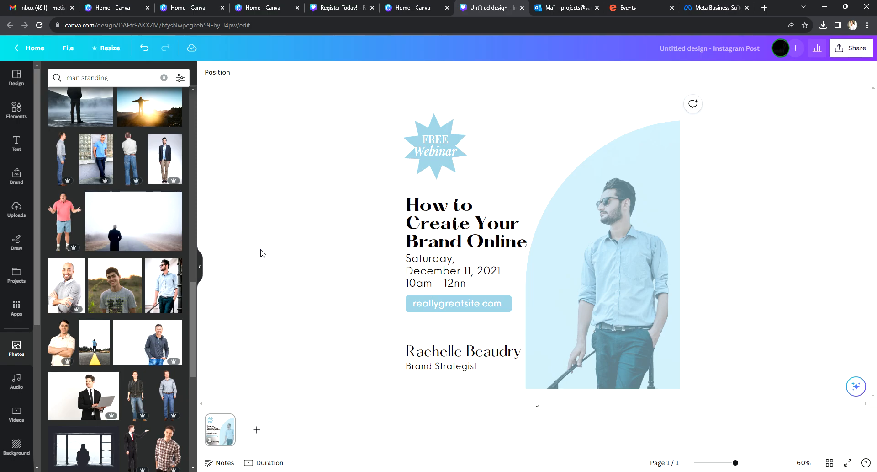
Add the green Community Futures Meridian Region logo from the brand kit, shrink it, and place it beside the starburst.
left_click(18, 178)
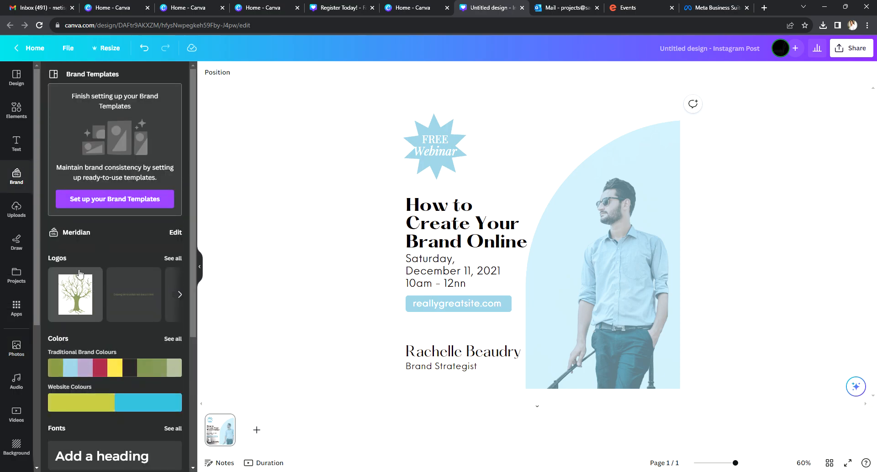
left_click(172, 256)
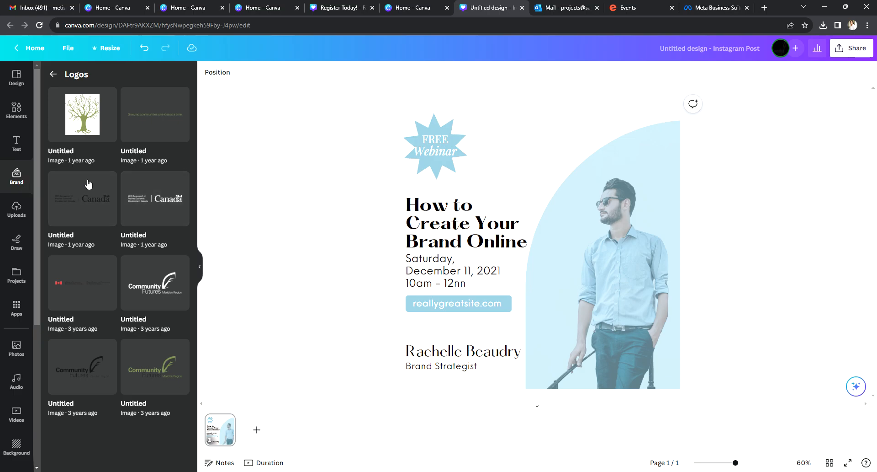
left_click(153, 375)
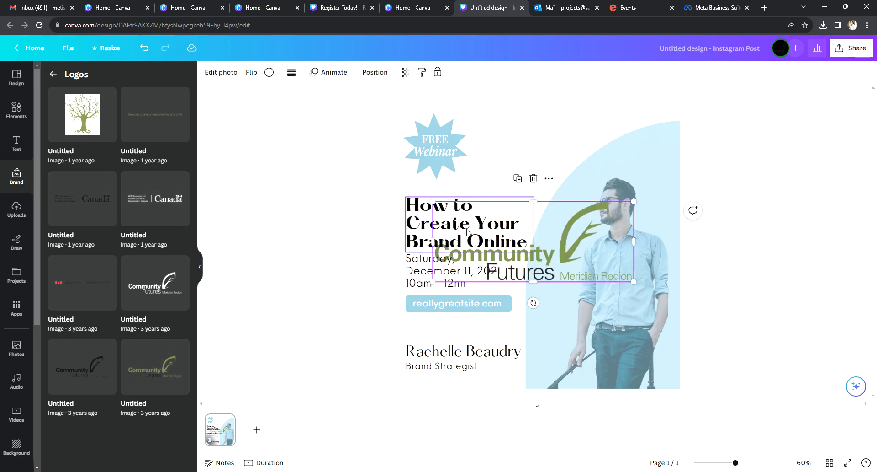
left_click_drag(437, 207, 507, 251)
left_click_drag(582, 246, 543, 119)
left_click(823, 176)
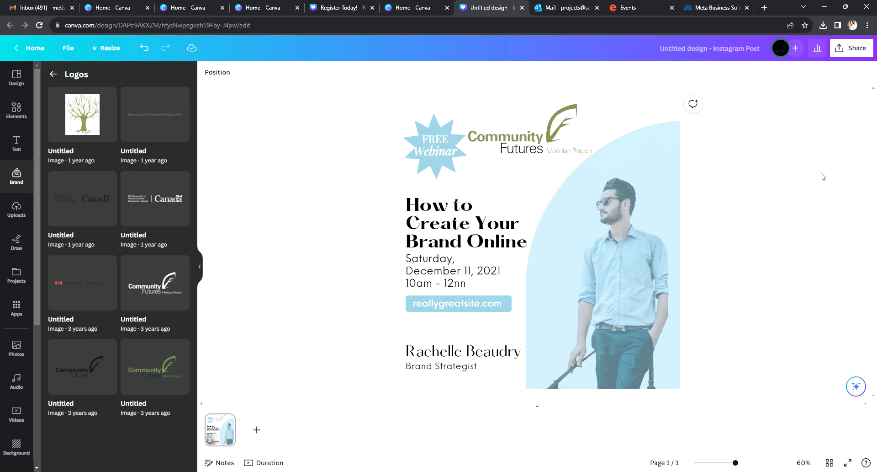
Delete the speaker's name and the "Brand Strategist" text below the website banner.
left_click(457, 360)
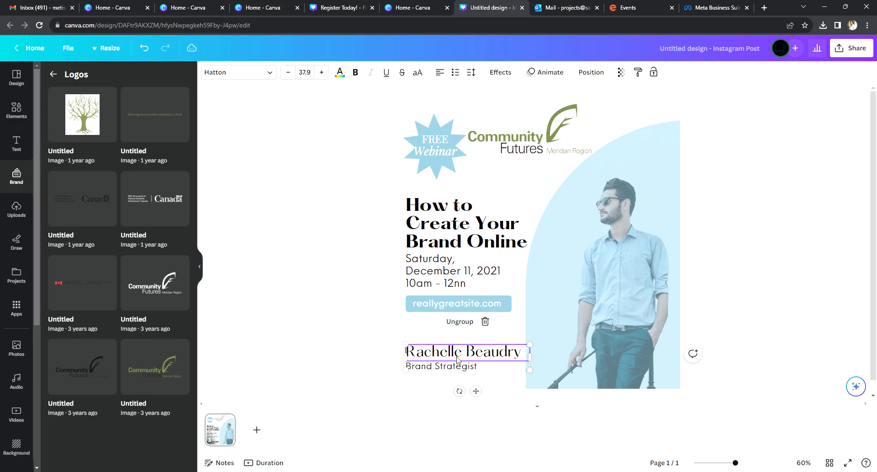
key("Delete")
left_click(458, 365)
key("BackSpace")
left_click(629, 329)
left_click(472, 366)
key("Delete")
Move the Community Futures logo below the website banner, where the speaker text was.
left_click_drag(488, 139, 425, 363)
left_click(764, 122)
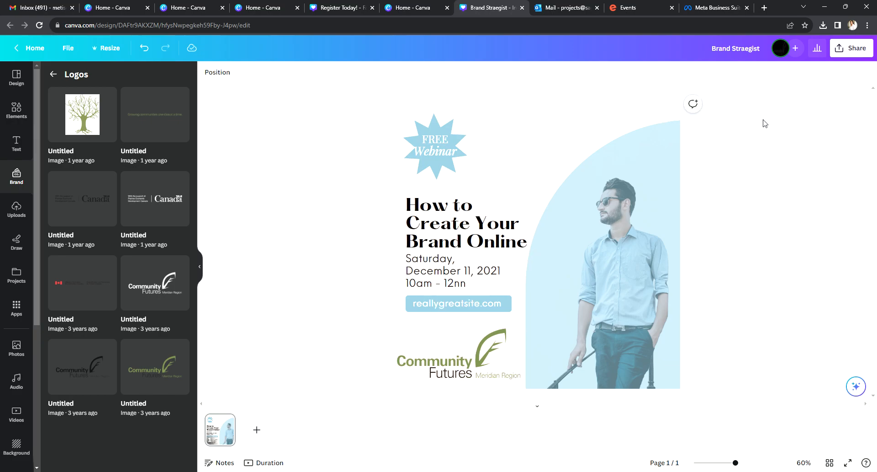
left_click(581, 114)
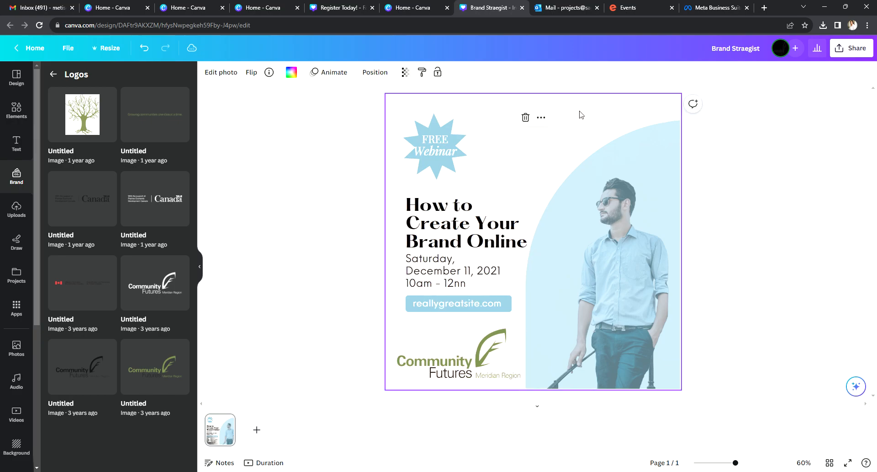
Replace the website text in the blue banner with "meridianregion.ca".
double_click(458, 304)
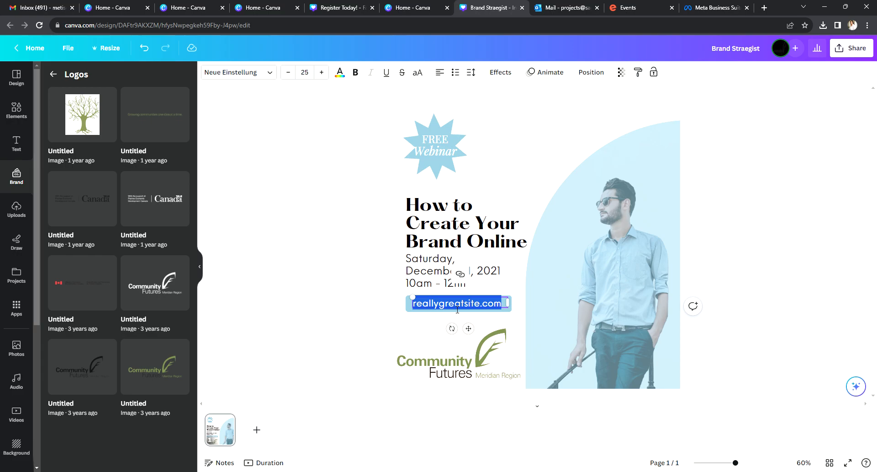
type("meridianregion.ca")
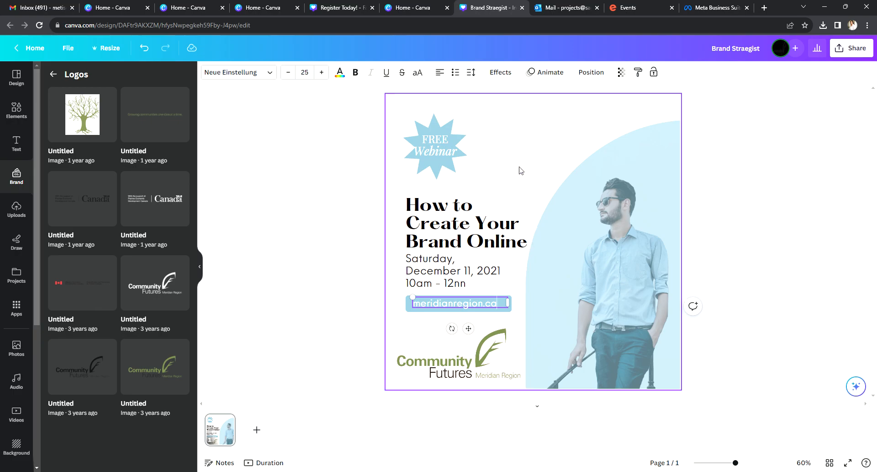
Nudge the website text slightly down inside the blue banner.
left_click(526, 162)
left_click(452, 307)
key("Down")
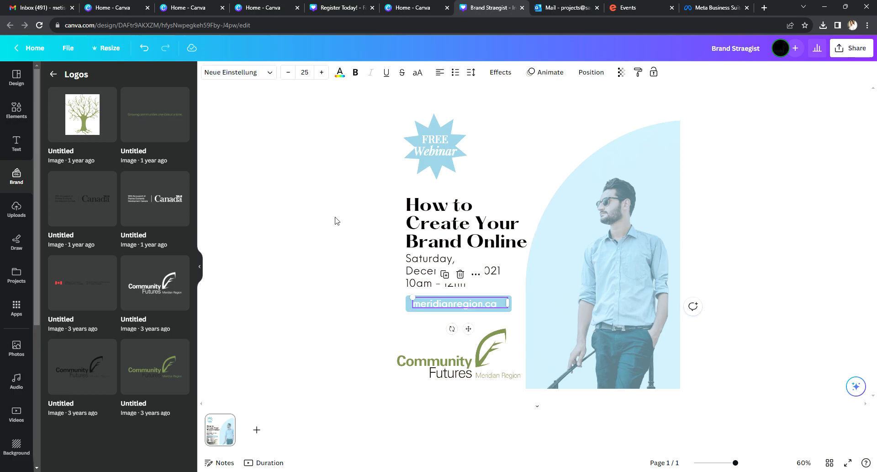
left_click(540, 130)
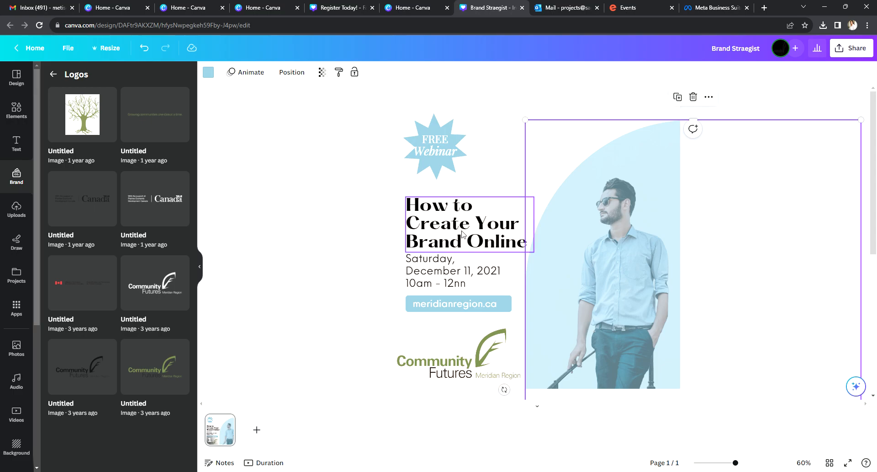
Change the webinar date below the title to "October 15, 2023".
double_click(439, 275)
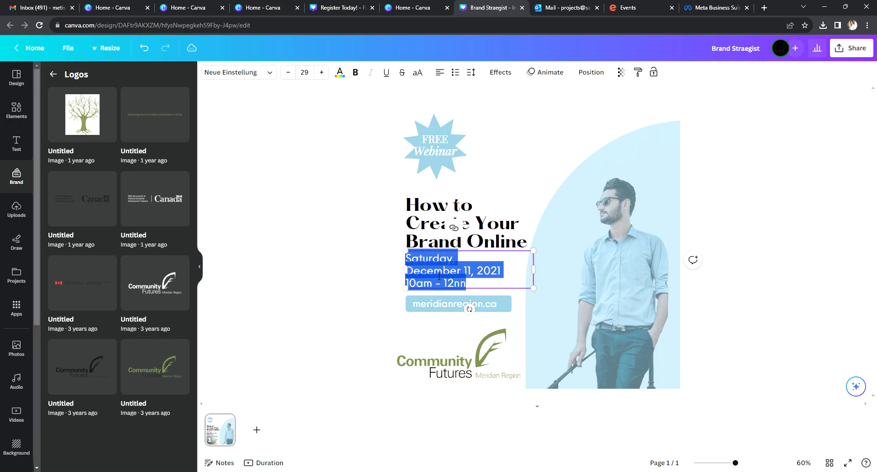
left_click(498, 271)
left_click_drag(471, 274, 413, 274)
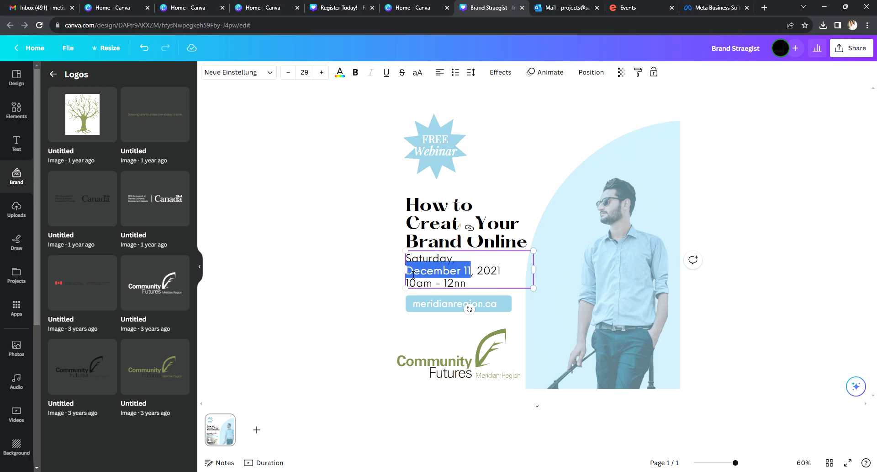
type("Ocotber")
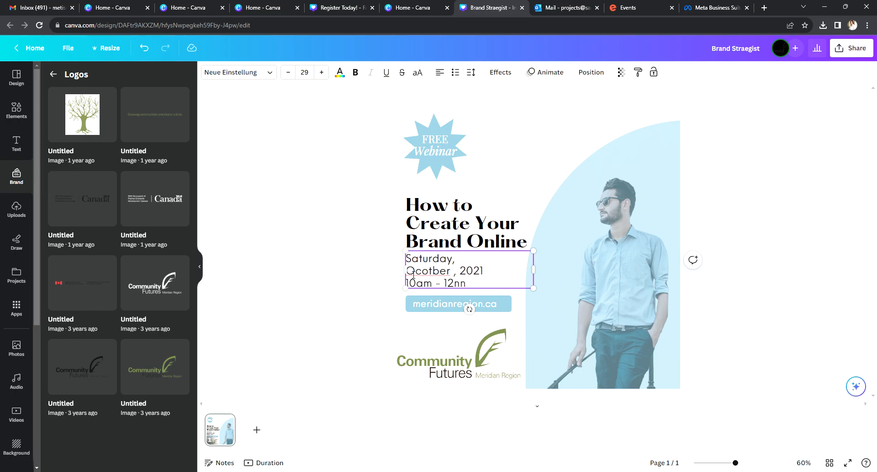
key("BackSpace")
key("BackSpace")
key("BackSpace")
key("BackSpace")
key("BackSpace")
key("BackSpace")
type("tober 15")
left_click(503, 278)
key("BackSpace")
type("3")
Rewrite the webinar time below the date as "10:00 am - 12:00 pm".
left_click(474, 284)
key("BackSpace")
type(":00 pm")
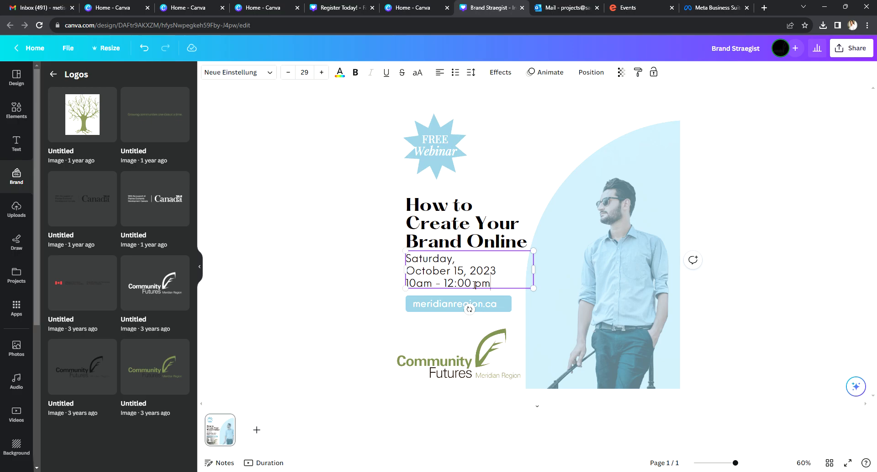
type(":00")
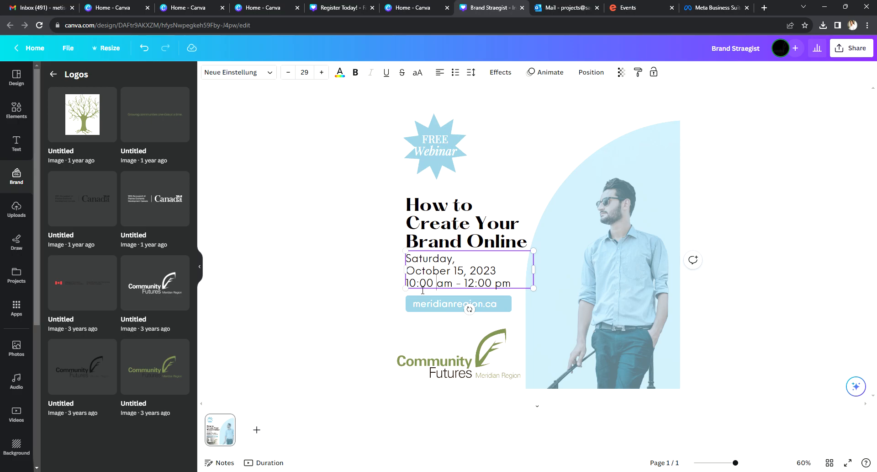
left_click(749, 126)
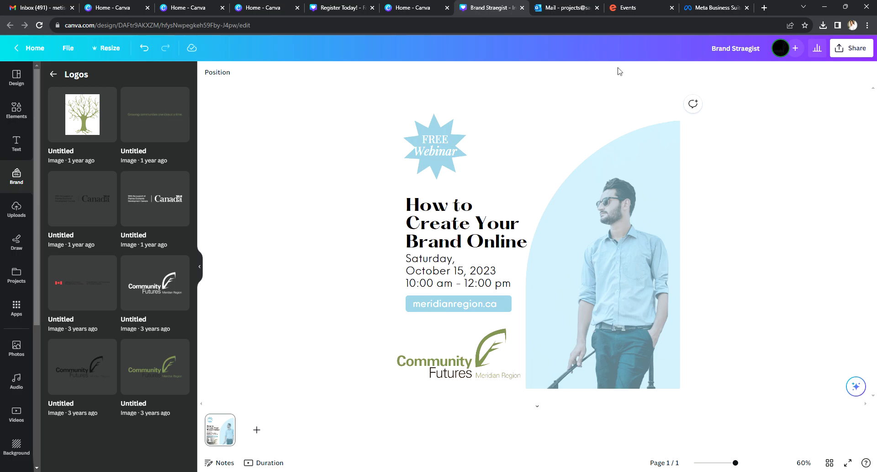
Download the finished design as a JPG file.
left_click(847, 52)
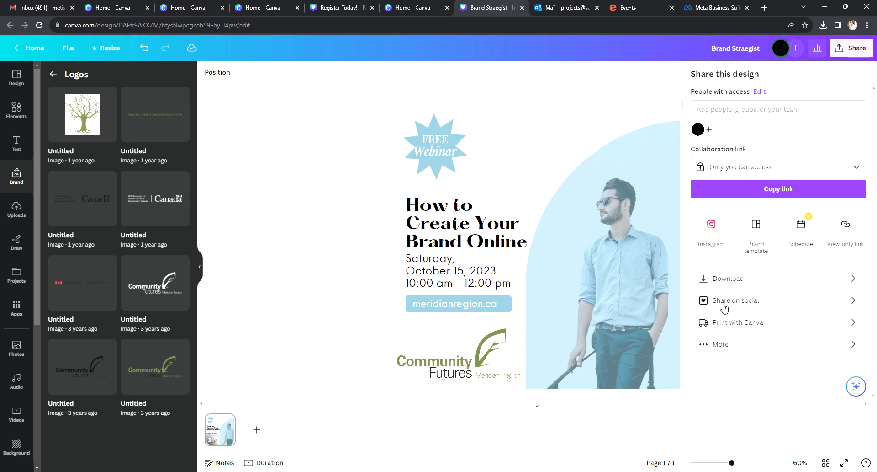
left_click(733, 283)
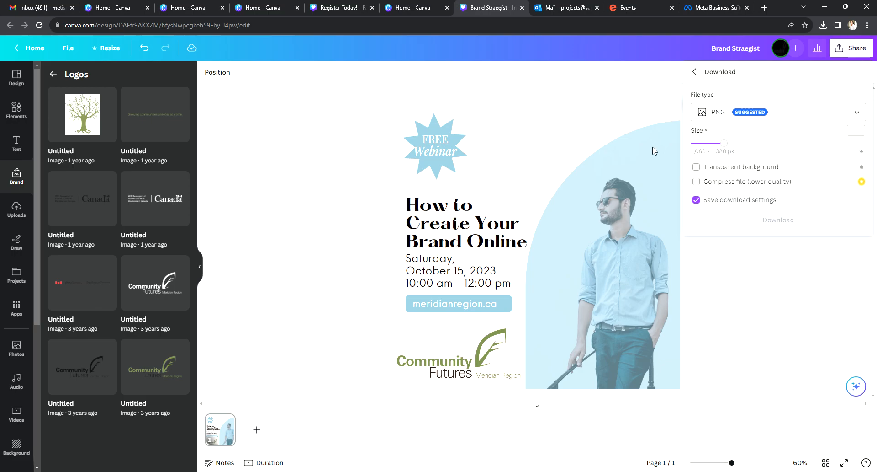
left_click(799, 112)
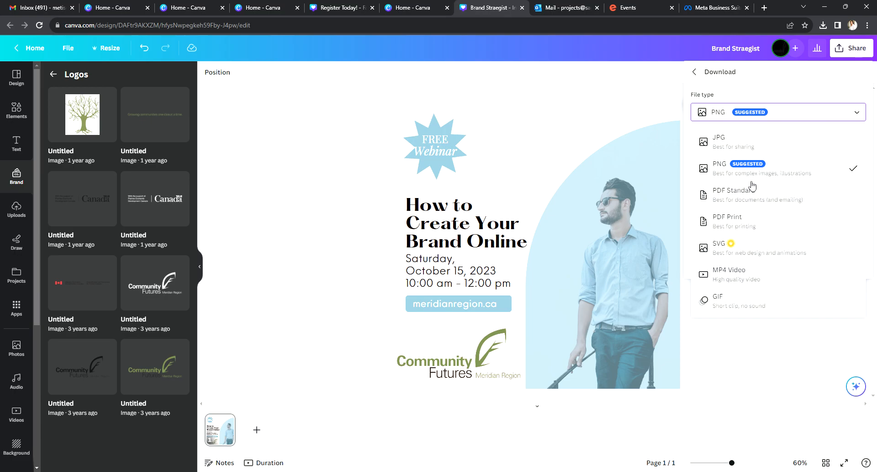
left_click(729, 141)
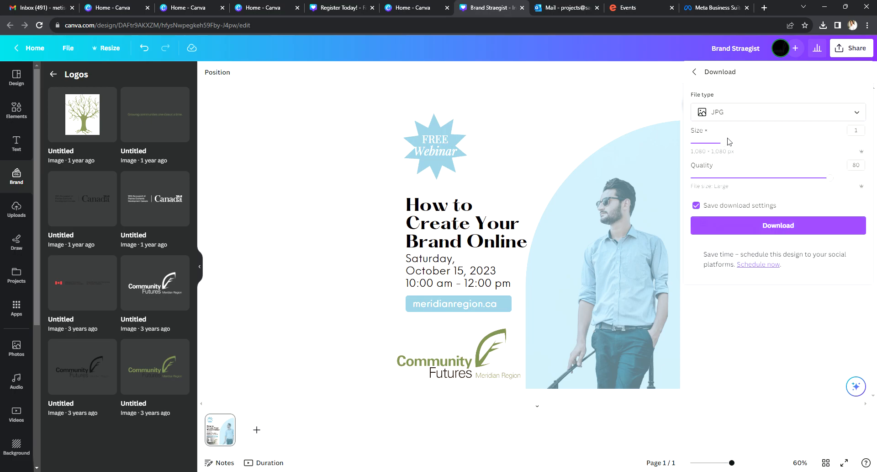
left_click(772, 231)
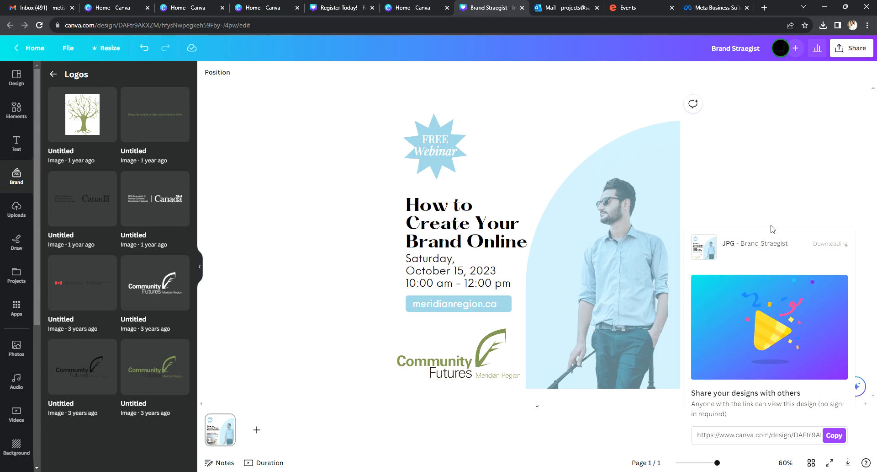